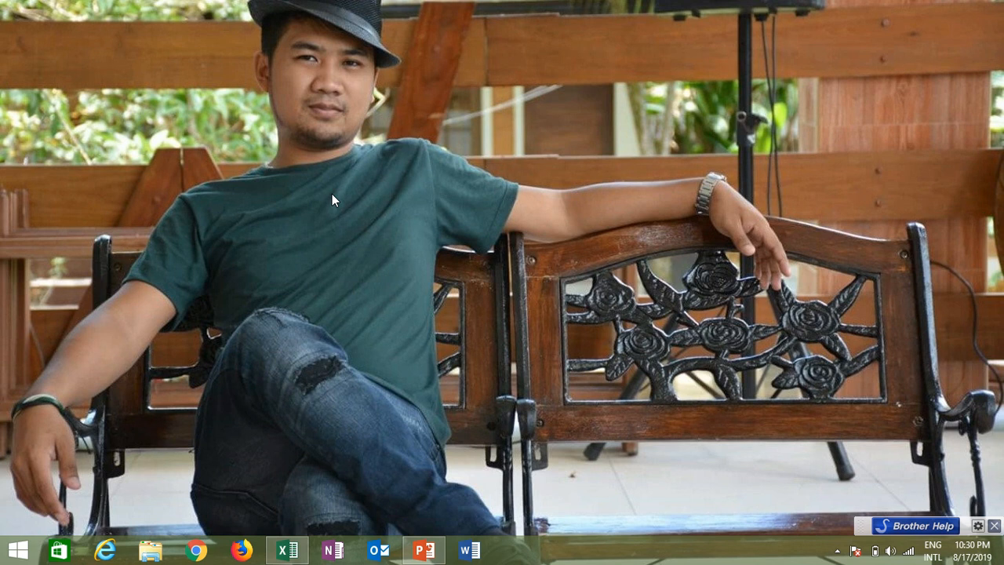
Step: Switch to the Excel workbook and examine the Category list on Sheet1 alongside the matching Burger and Drinks item columns
left_click(287, 550)
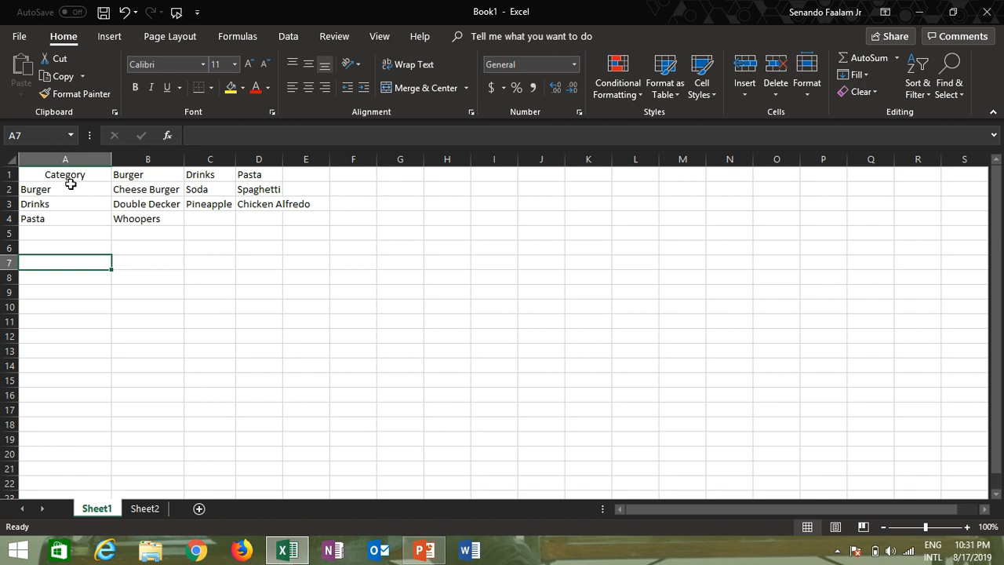
left_click(144, 180)
left_click(206, 180)
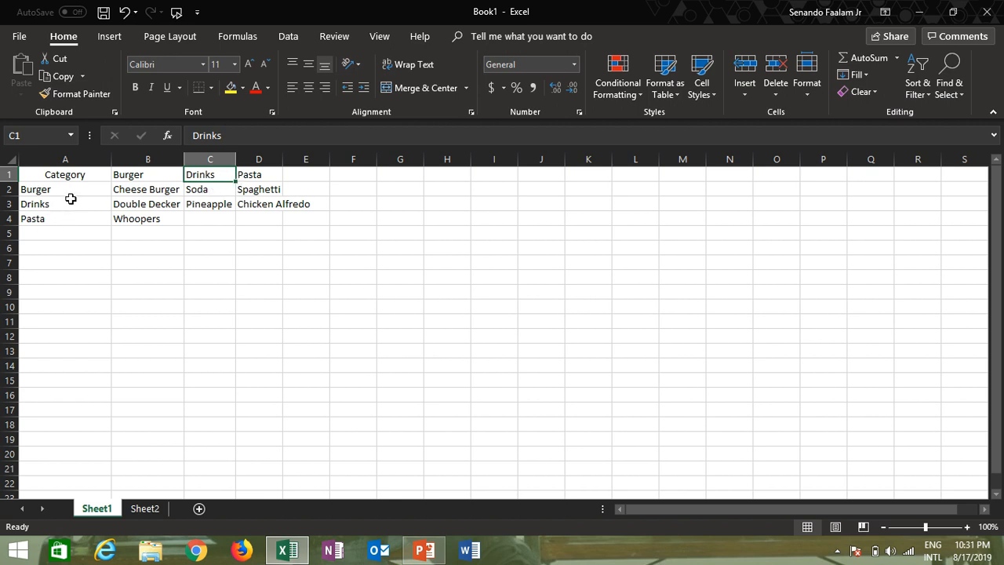
left_click_drag(70, 198, 68, 216)
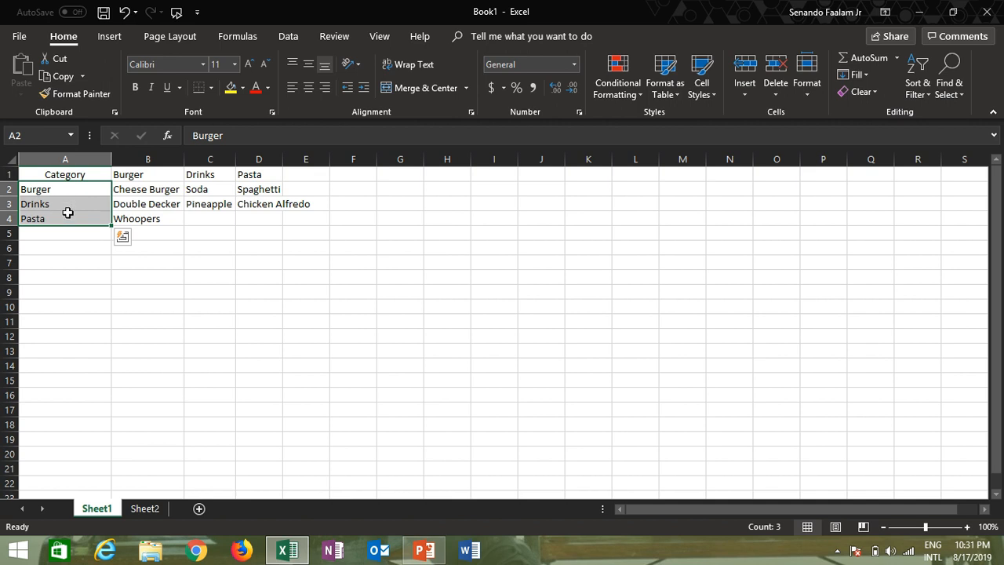
left_click(64, 189)
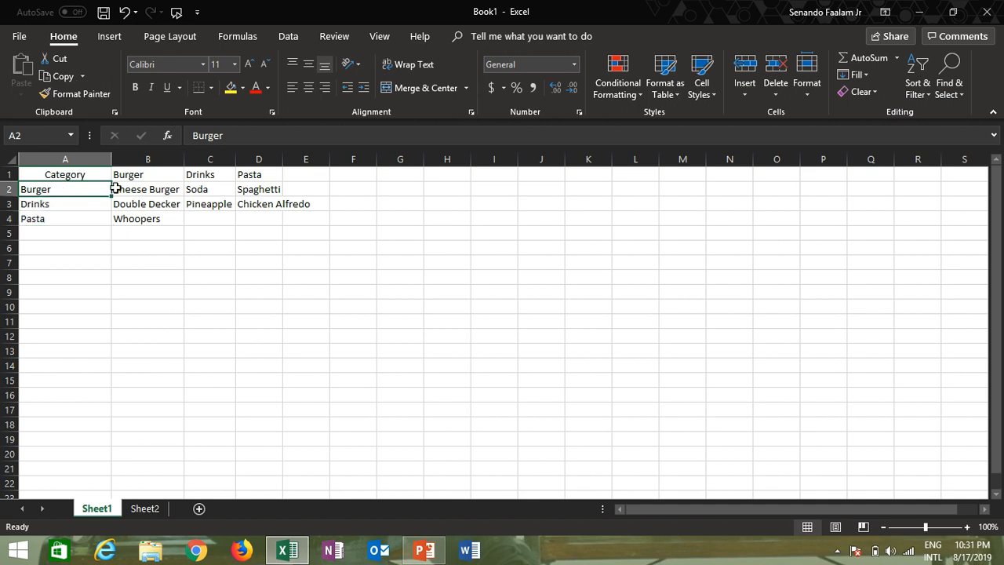
left_click(142, 177)
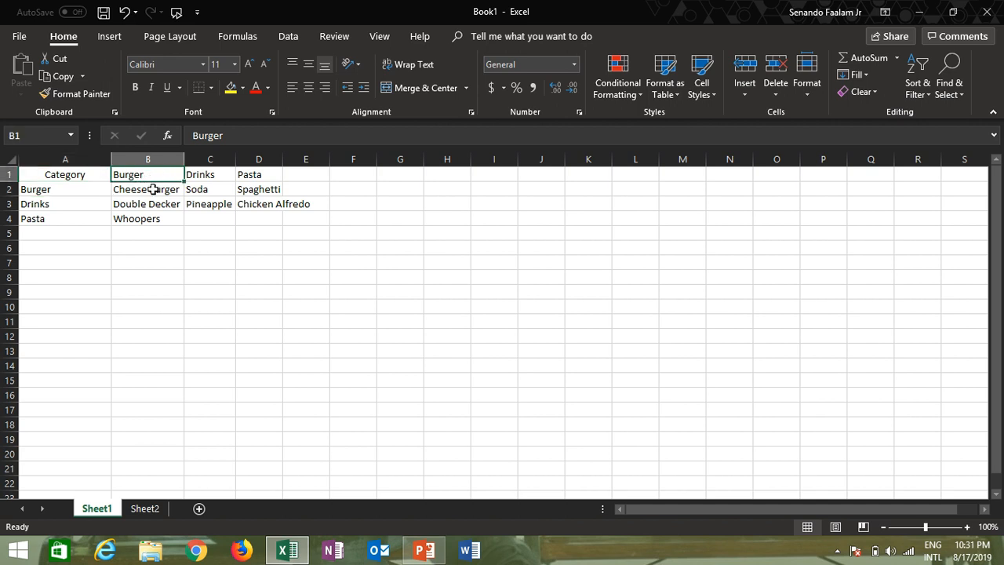
left_click(153, 191)
left_click(148, 204)
left_click(141, 219)
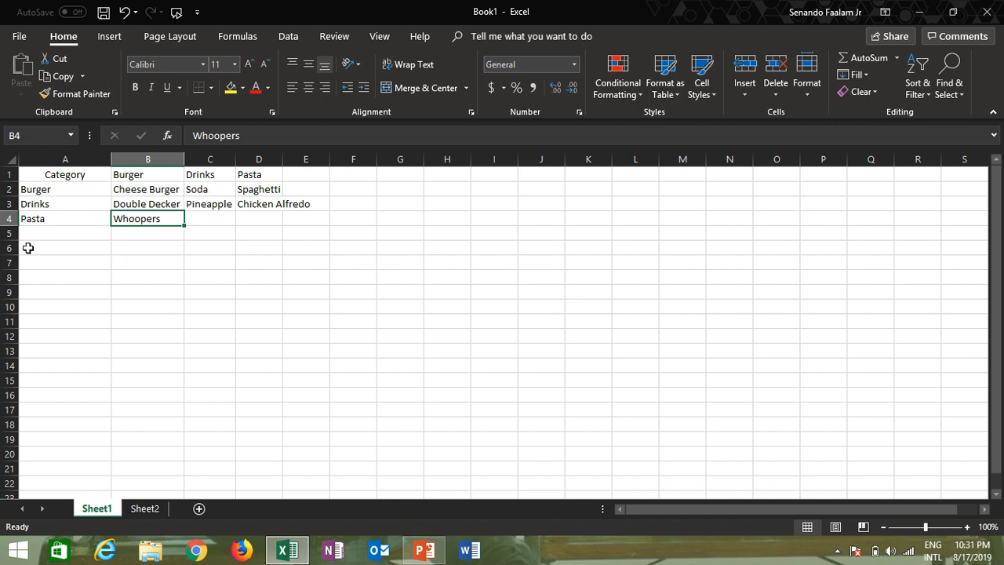
left_click(52, 204)
left_click(211, 178)
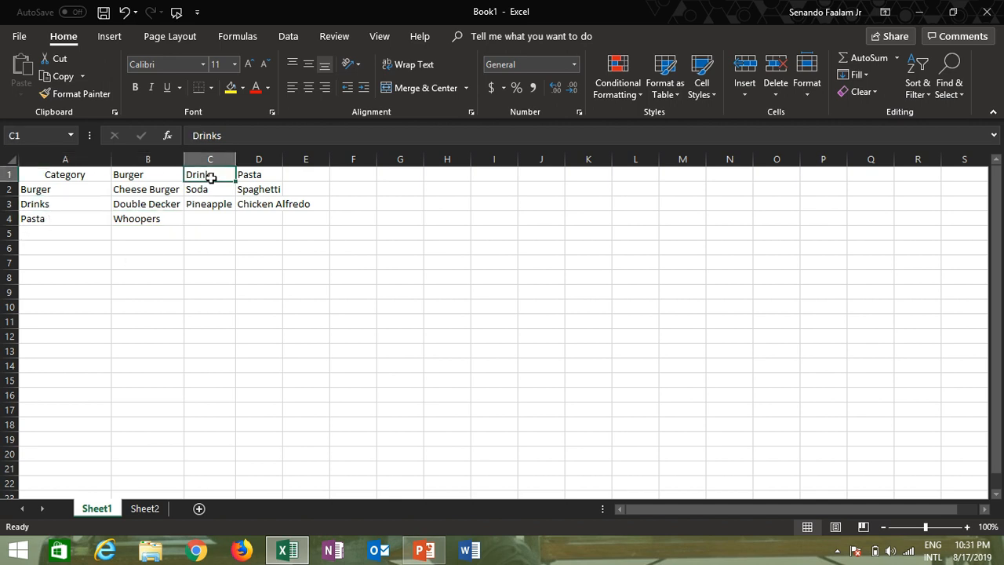
left_click(209, 192)
left_click(217, 204)
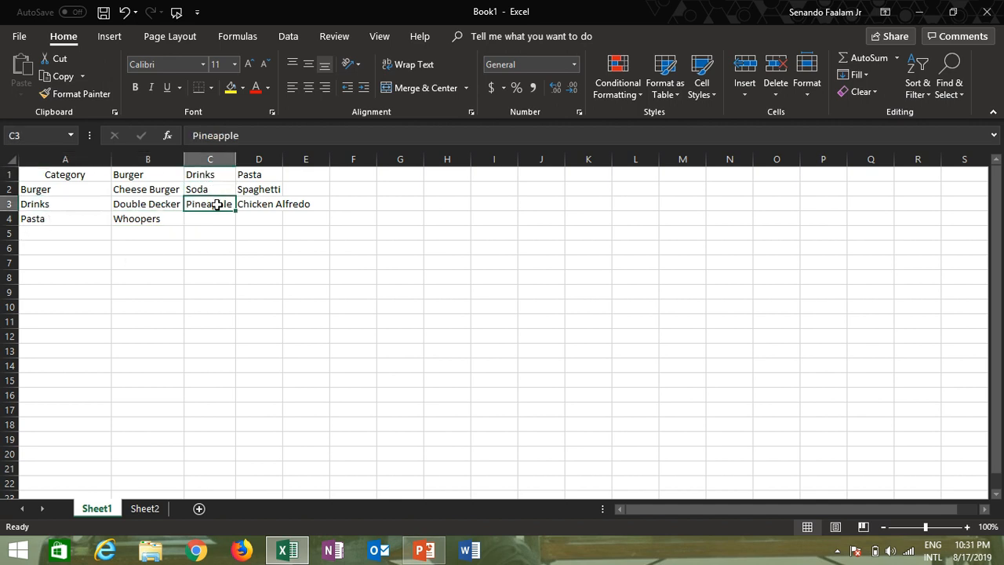
Step: Check the Pasta category against its item column and autofit column D to its longest entry
left_click(71, 223)
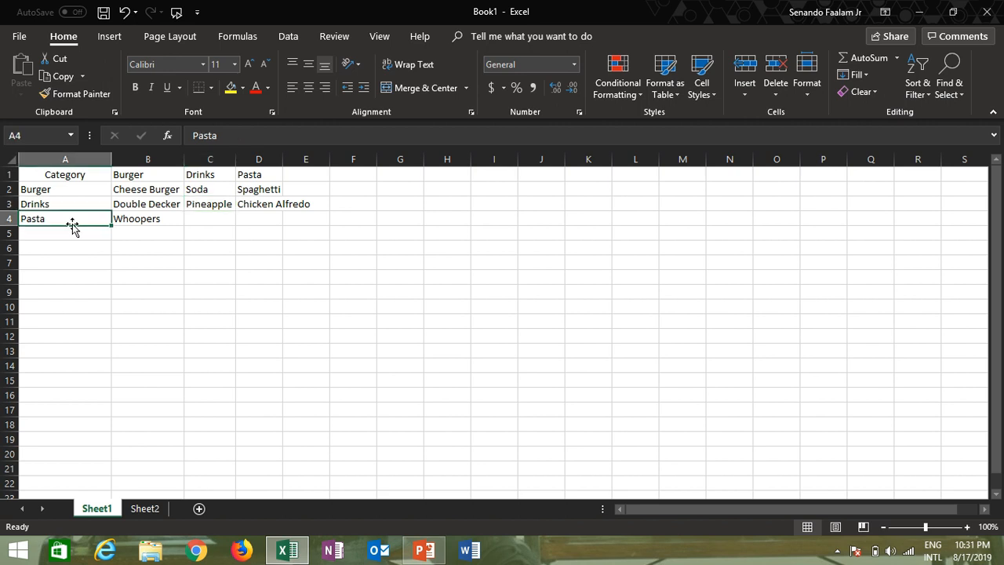
left_click(254, 176)
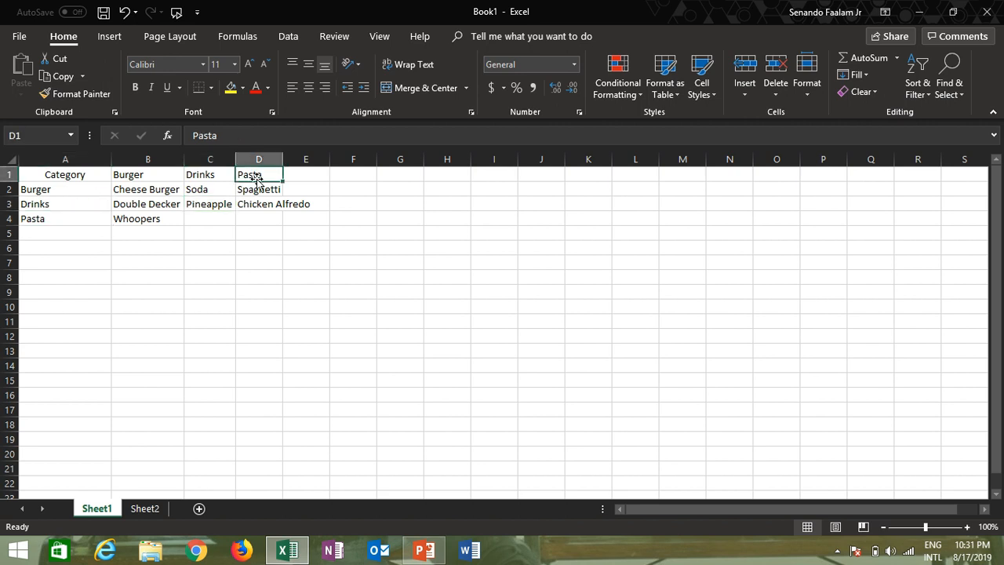
left_click(260, 189)
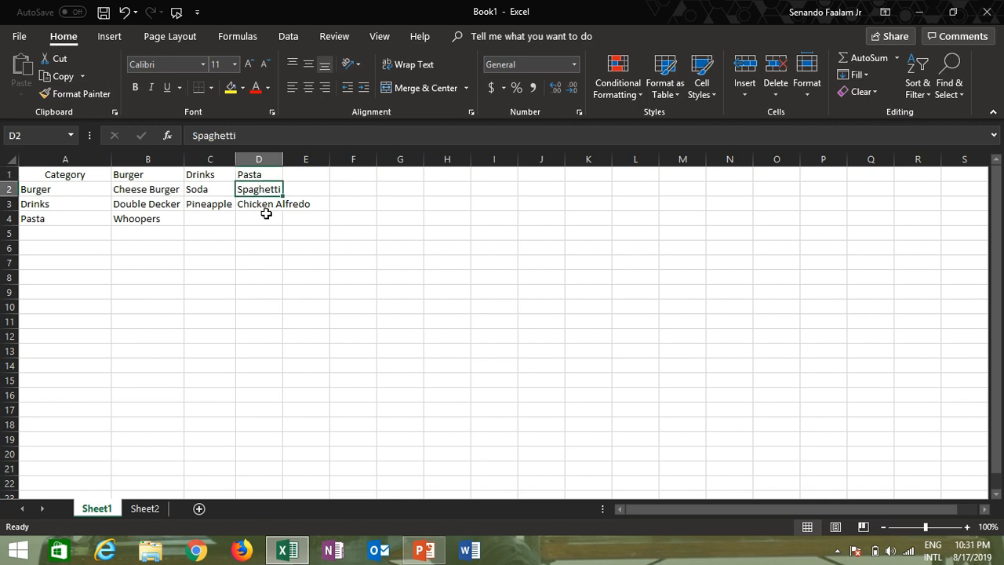
double_click(283, 160)
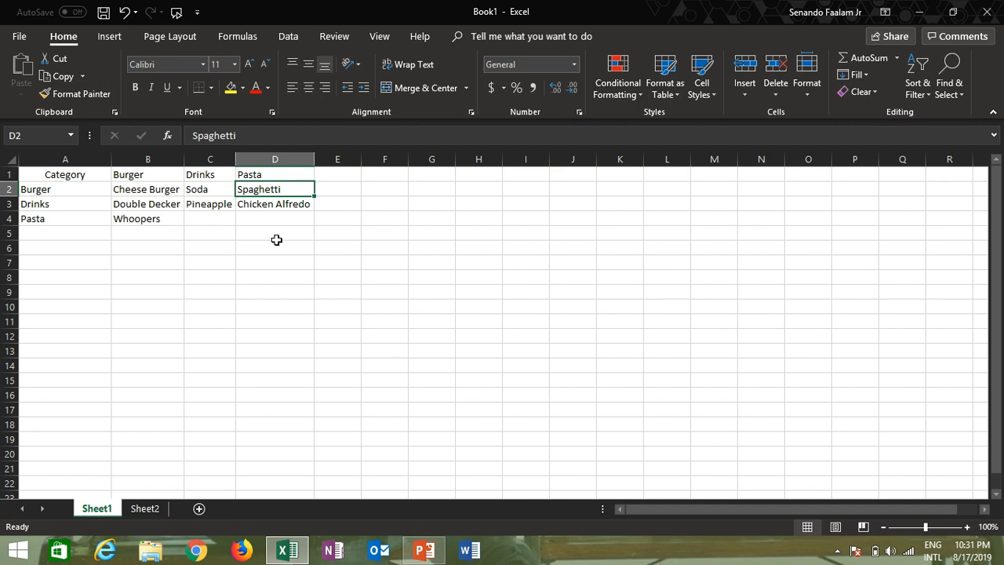
Step: Compare the Burger, Drinks and Pasta headers in B1:D1 with the category entries in A2:A4
left_click(82, 174)
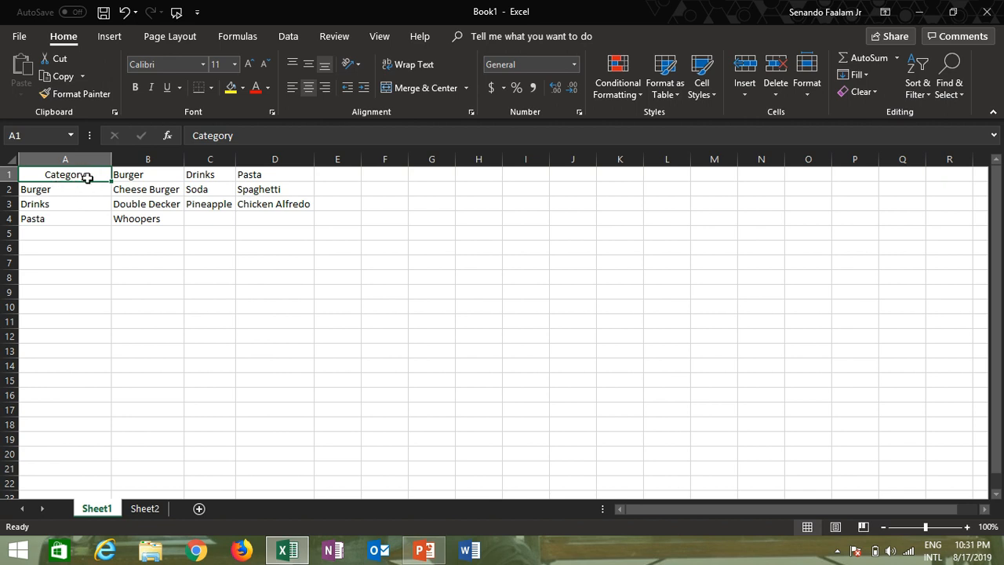
left_click(147, 175)
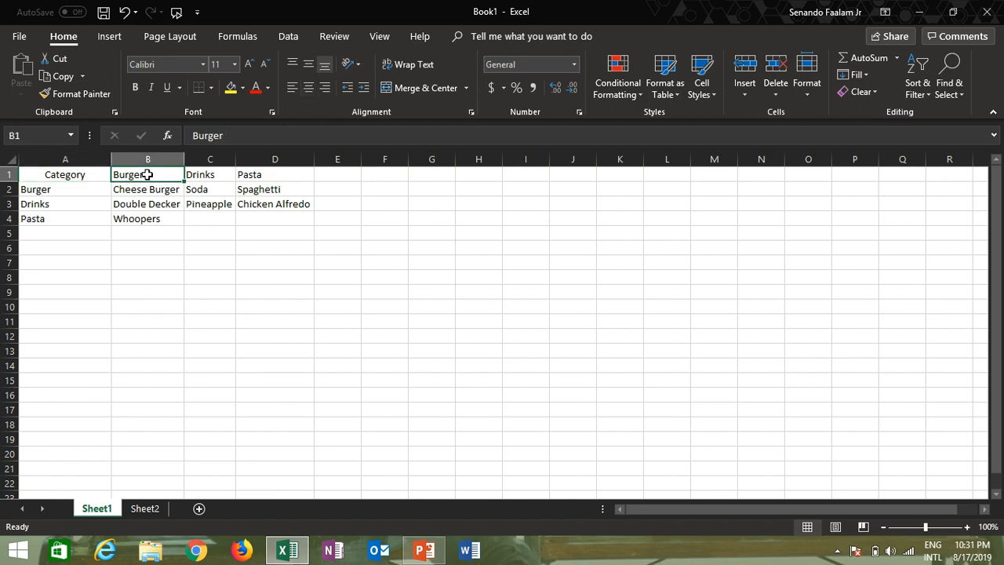
left_click(199, 176)
left_click(255, 175)
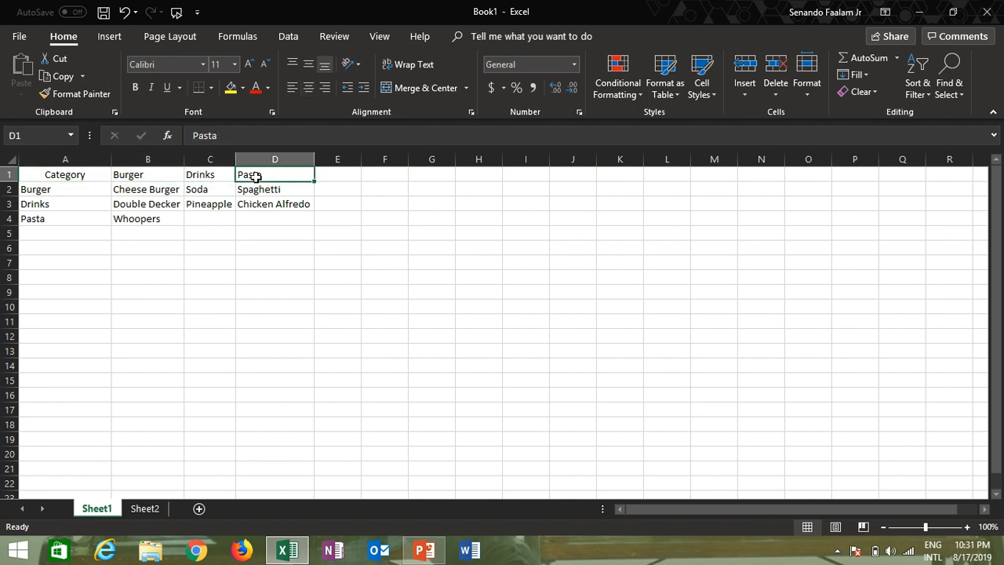
left_click(152, 178)
left_click(204, 177)
left_click(257, 185)
left_click(246, 174)
left_click(88, 190)
mouse_move(88, 204)
left_mouse_down()
mouse_move(83, 188)
mouse_move(80, 216)
left_mouse_up()
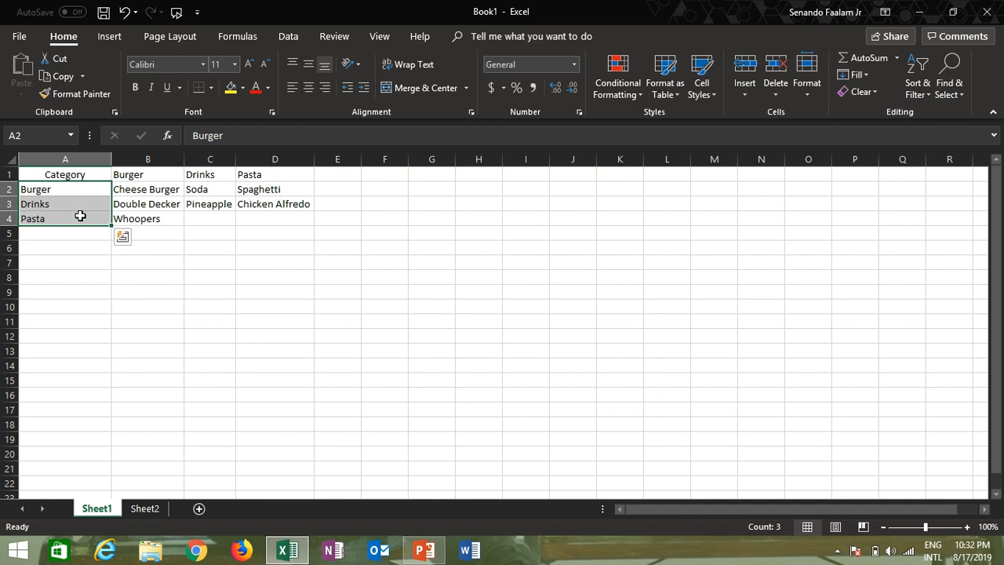
left_click(191, 234)
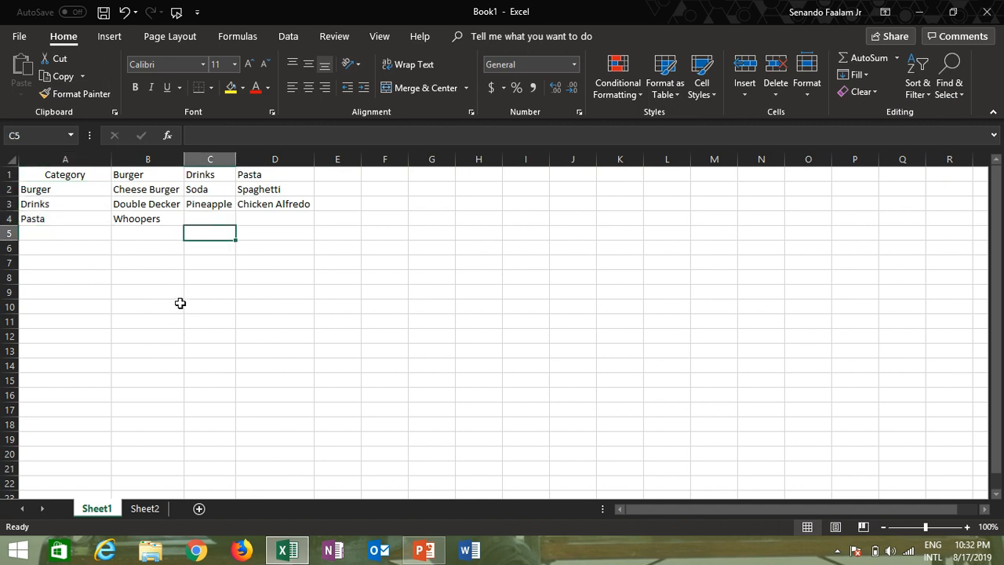
left_click(113, 248)
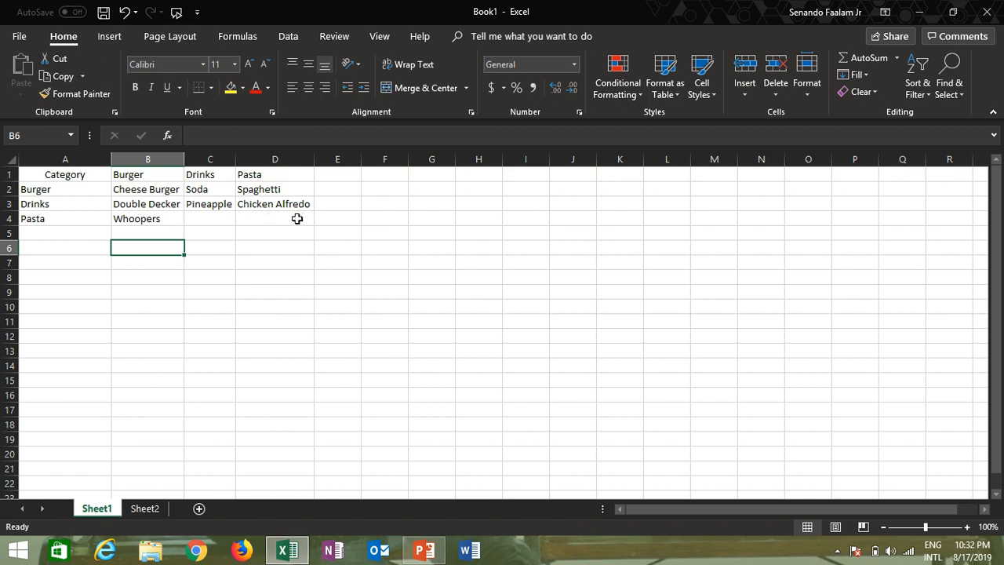
Step: Create named ranges from the selection A1:D4, using only the top row values as names
left_click_drag(293, 218, 50, 174)
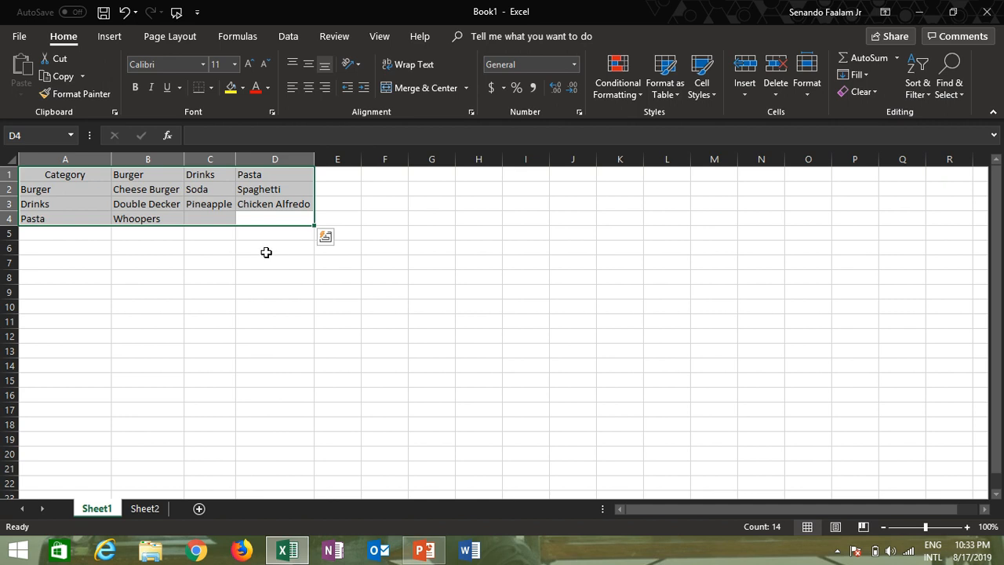
left_click(238, 37)
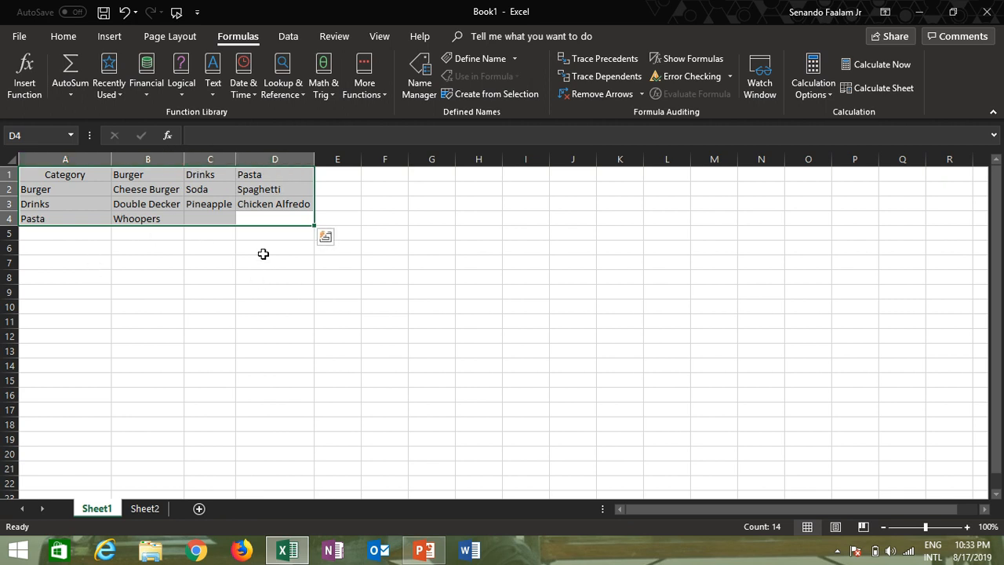
left_click(493, 96)
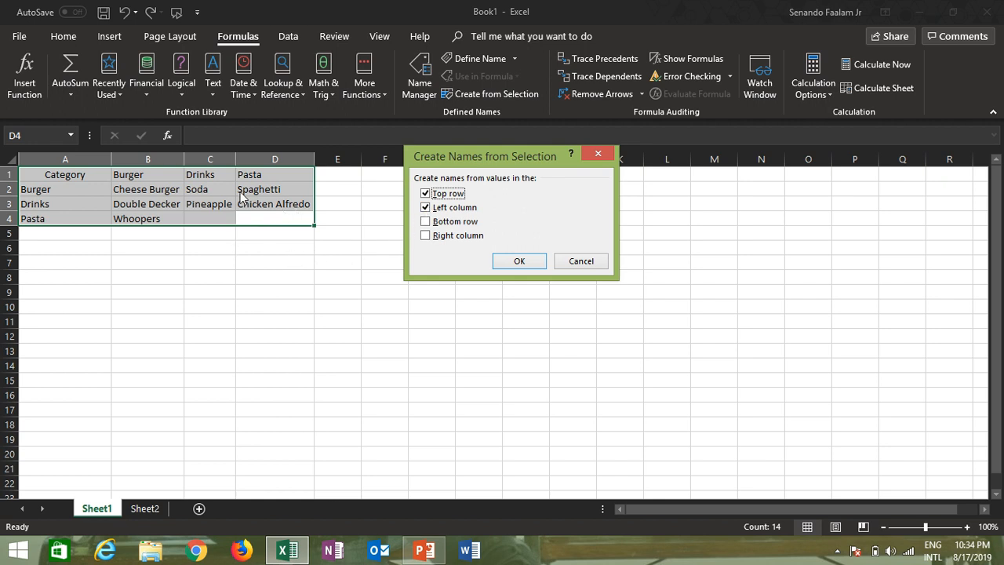
left_click(425, 209)
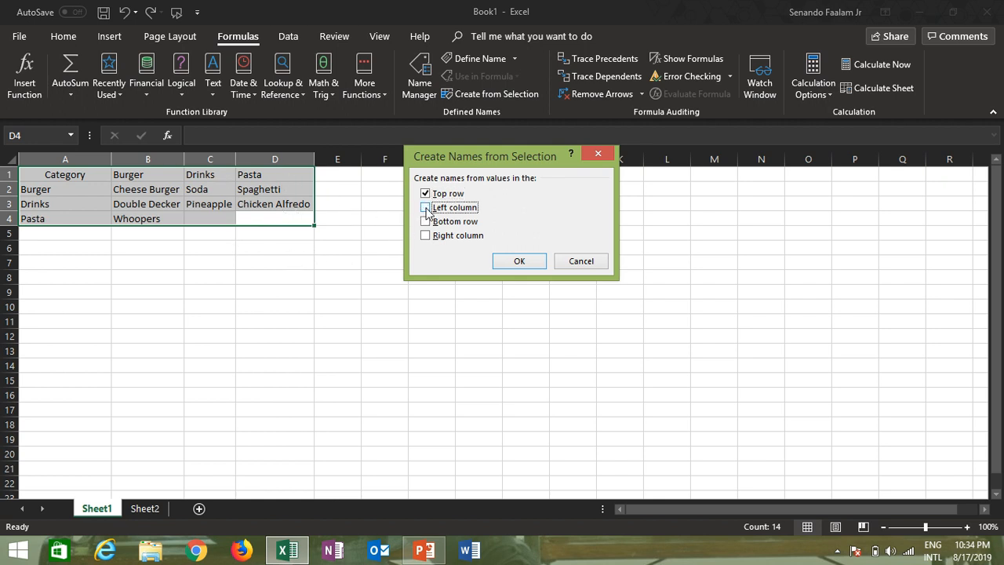
left_click(517, 261)
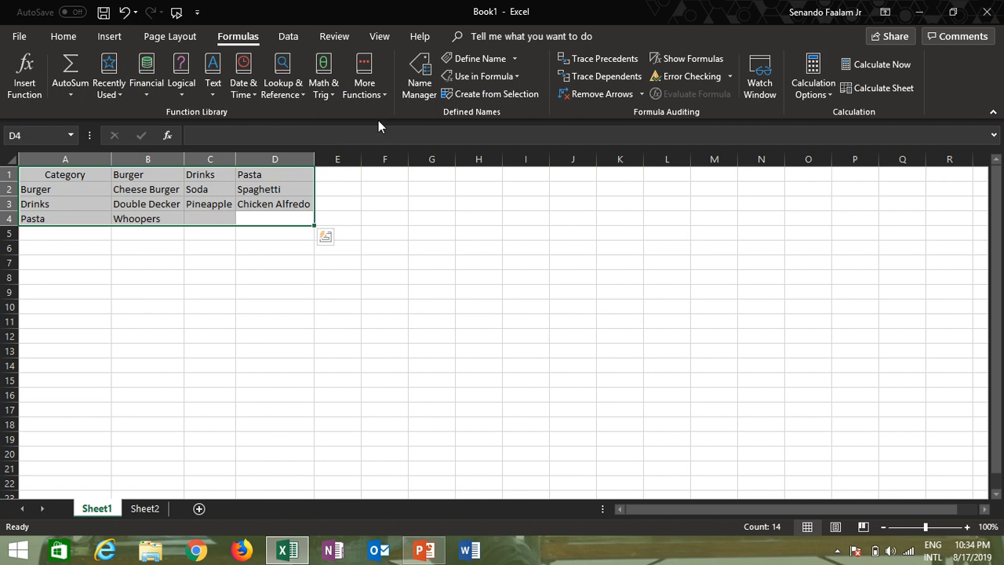
Step: Review which cells the Burger, Category, Drinks and Pasta named ranges refer to in the Name Manager
left_click(424, 78)
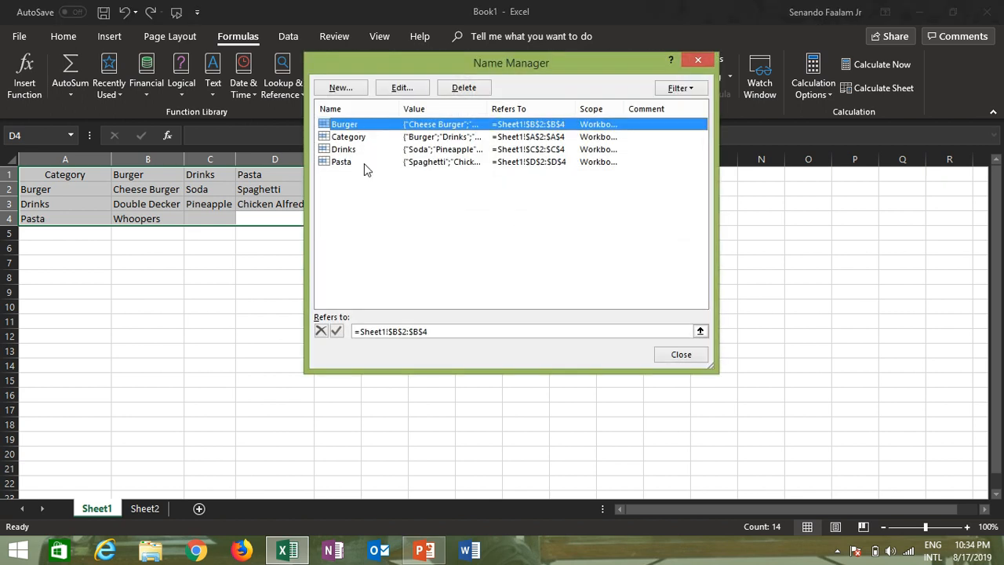
left_click_drag(439, 72, 553, 62)
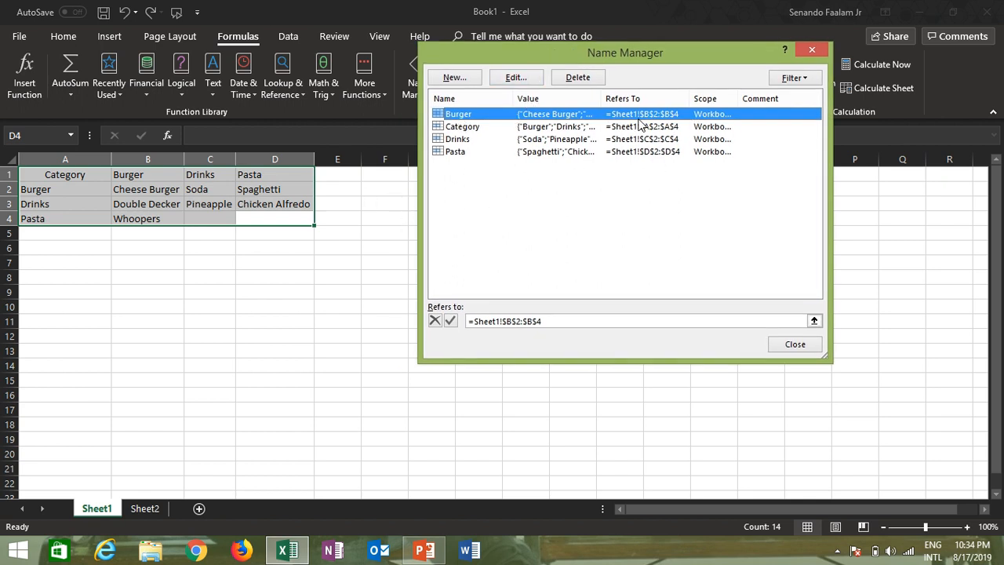
left_click(468, 128)
left_click(471, 142)
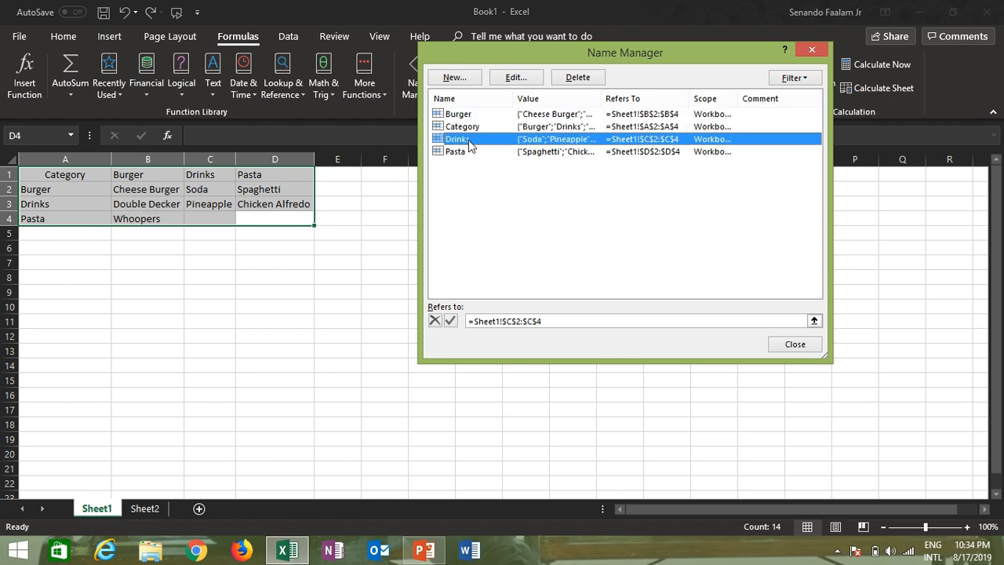
left_click(470, 153)
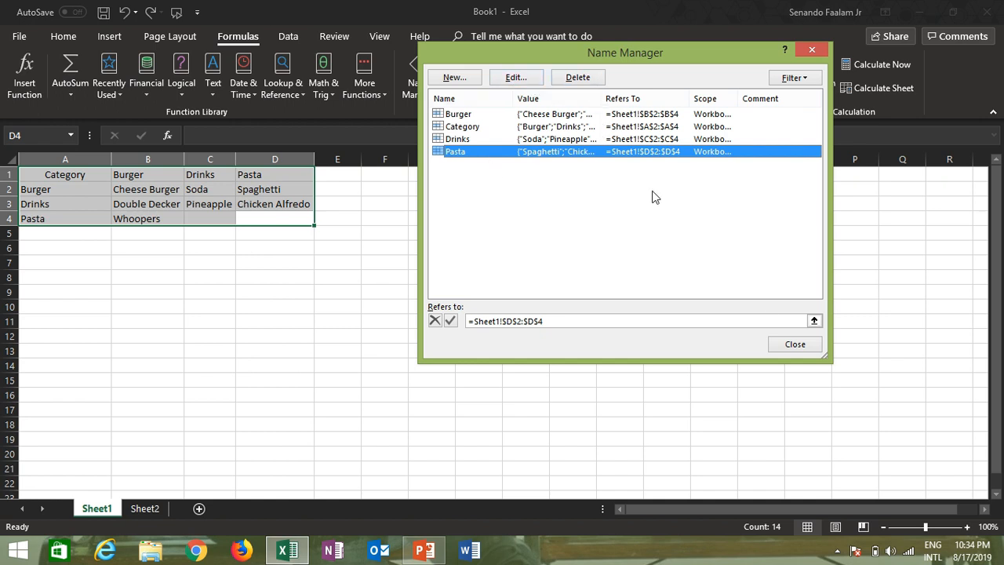
left_click(797, 345)
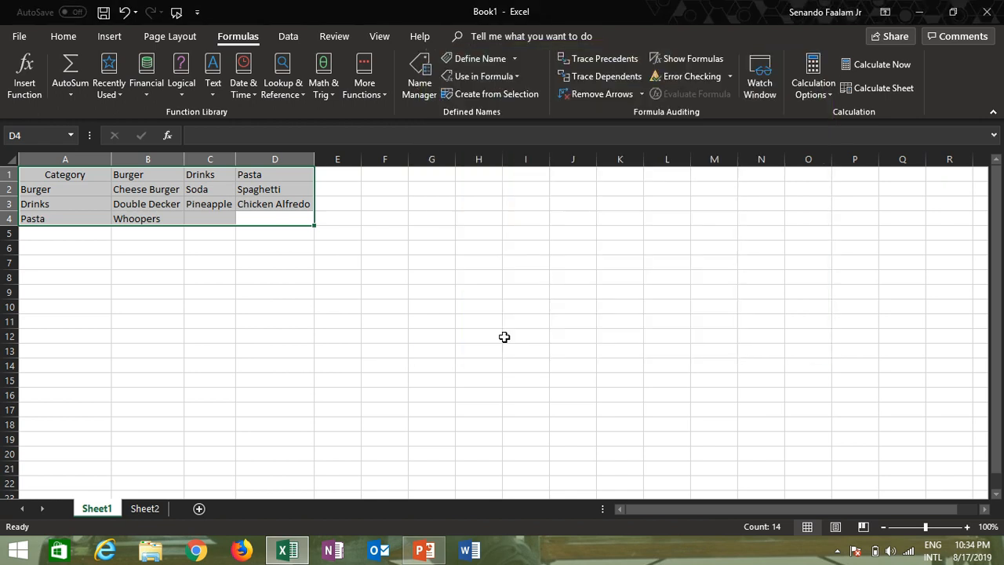
Step: Switch to Sheet2 and examine the Category, Product and Price columns and the empty entry cells beneath them
left_click(145, 509)
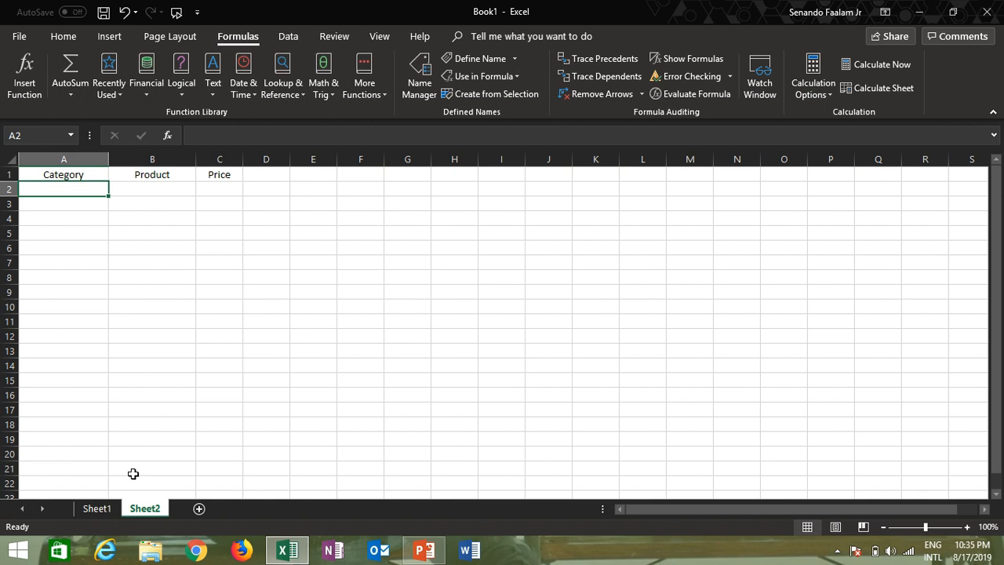
left_click(103, 217)
left_click(86, 176)
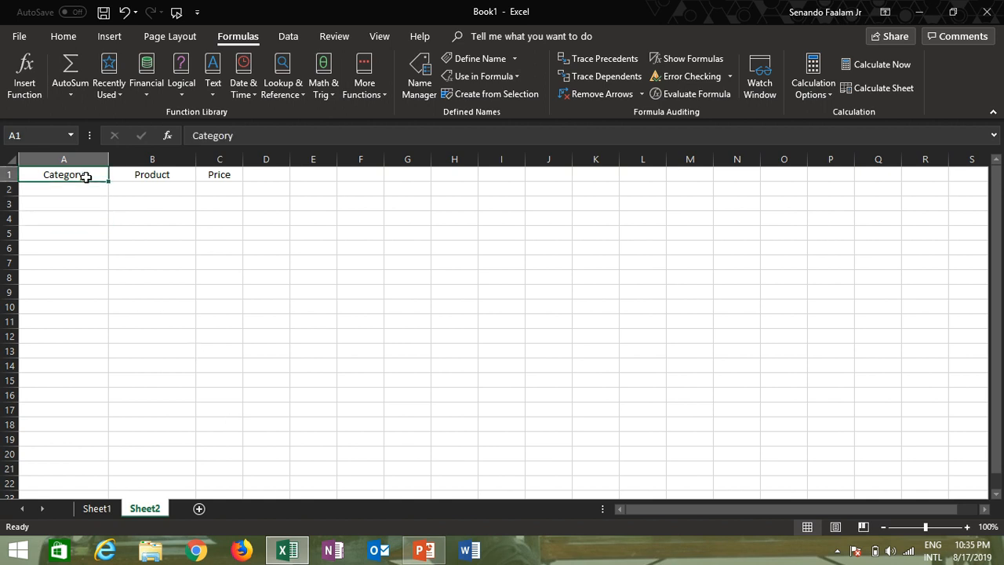
left_click(184, 175)
left_click(223, 177)
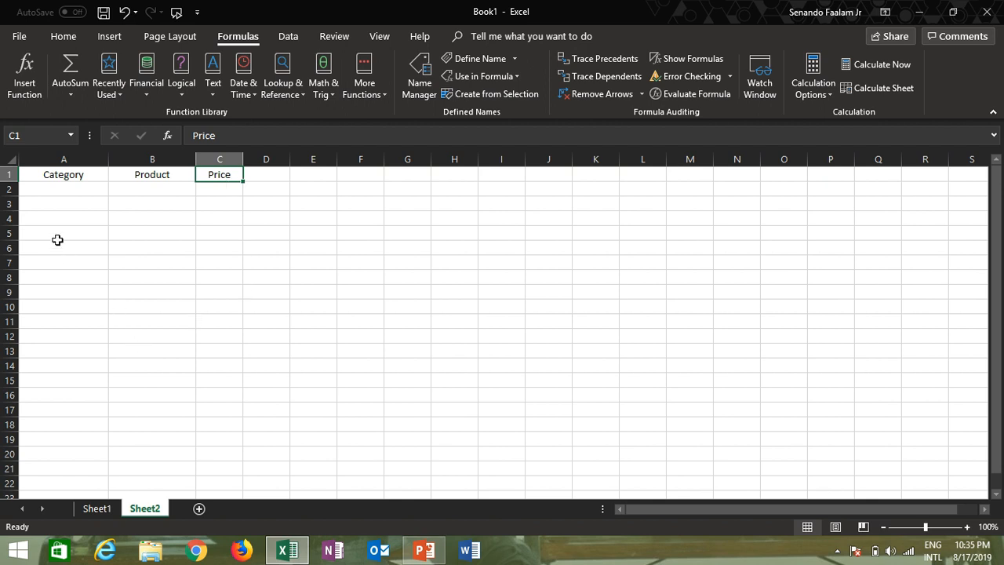
left_click(69, 188)
mouse_move(69, 188)
left_mouse_down()
mouse_move(68, 217)
mouse_move(67, 192)
mouse_move(70, 212)
mouse_move(78, 205)
left_mouse_up()
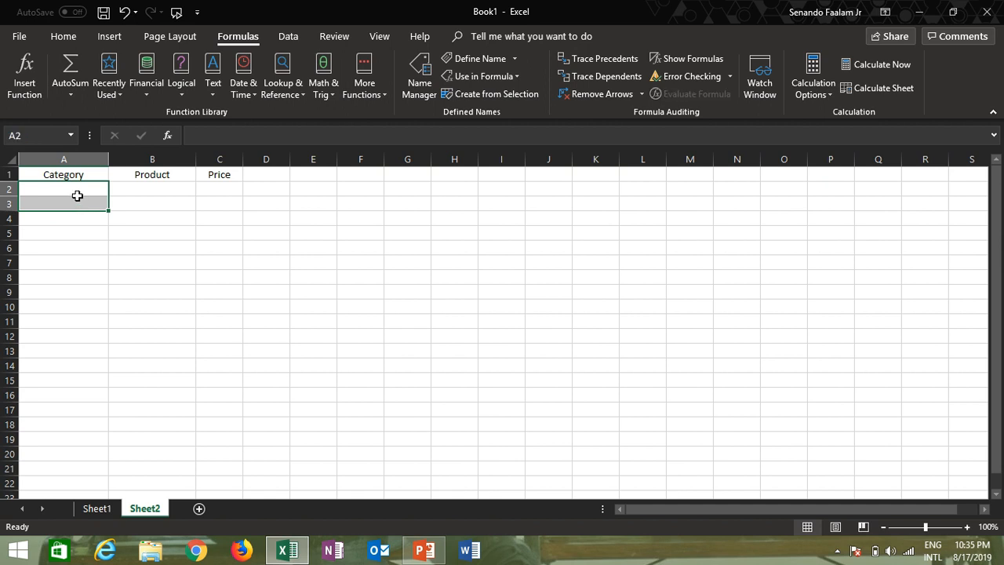
left_click_drag(146, 177, 152, 220)
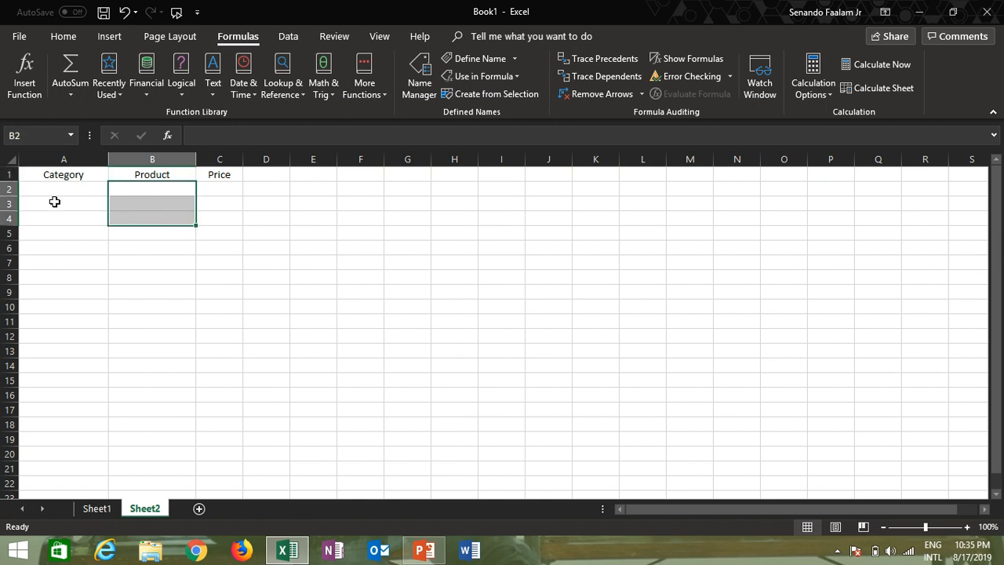
left_click(205, 196)
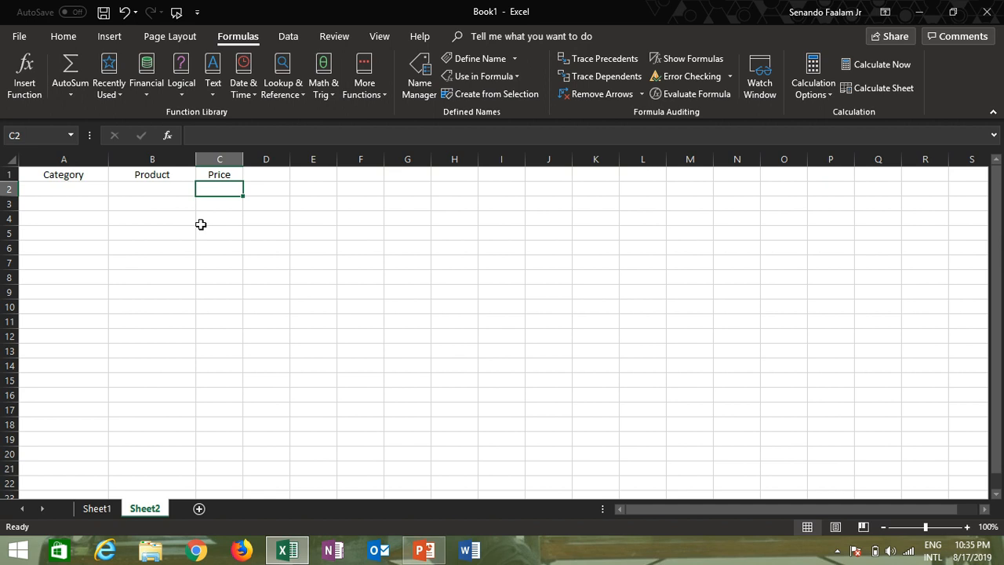
left_click(59, 187)
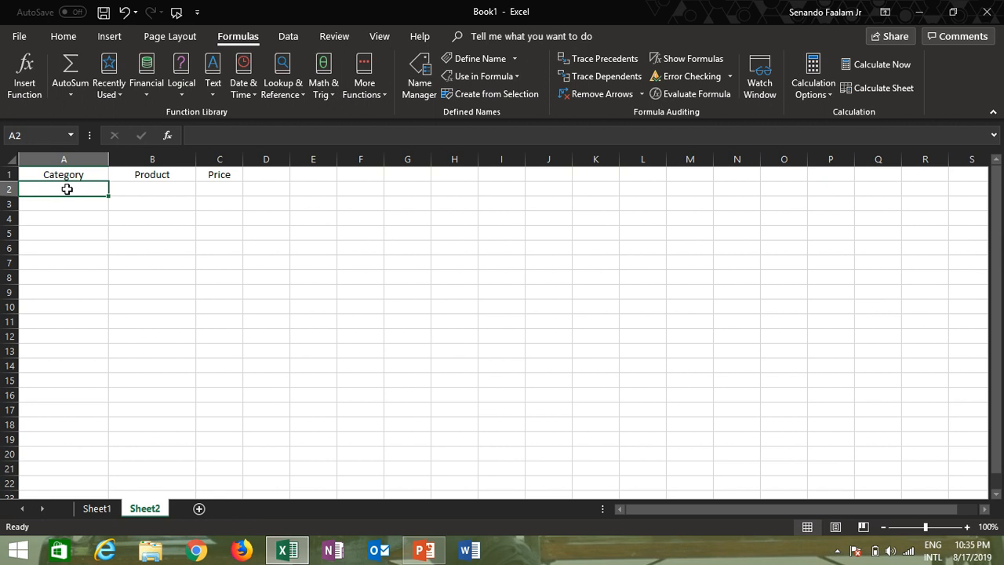
Step: Apply list data validation to the Category cells A2:A9 on Sheet2 with the source =Category
left_click_drag(68, 189, 79, 291)
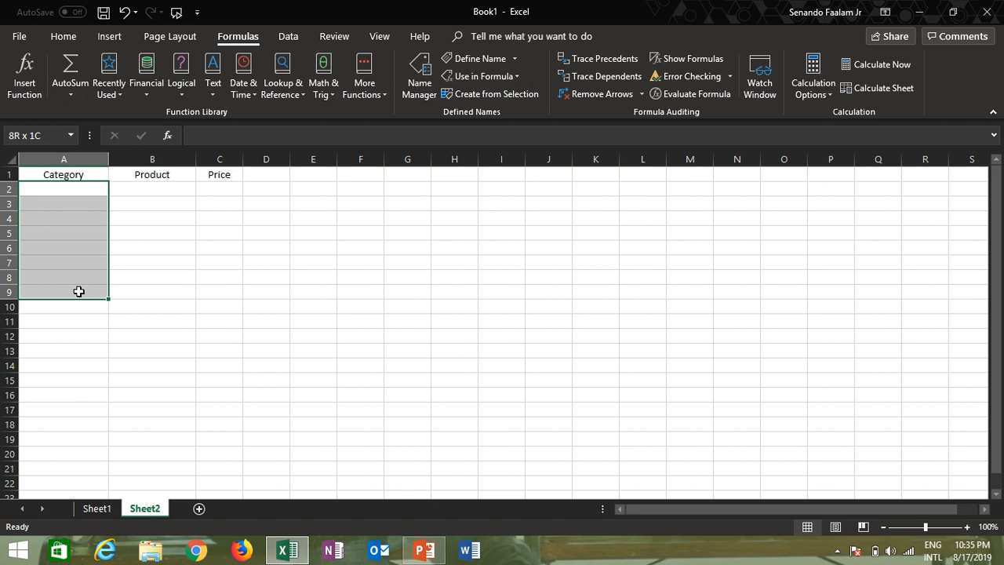
left_click_drag(78, 291, 78, 291)
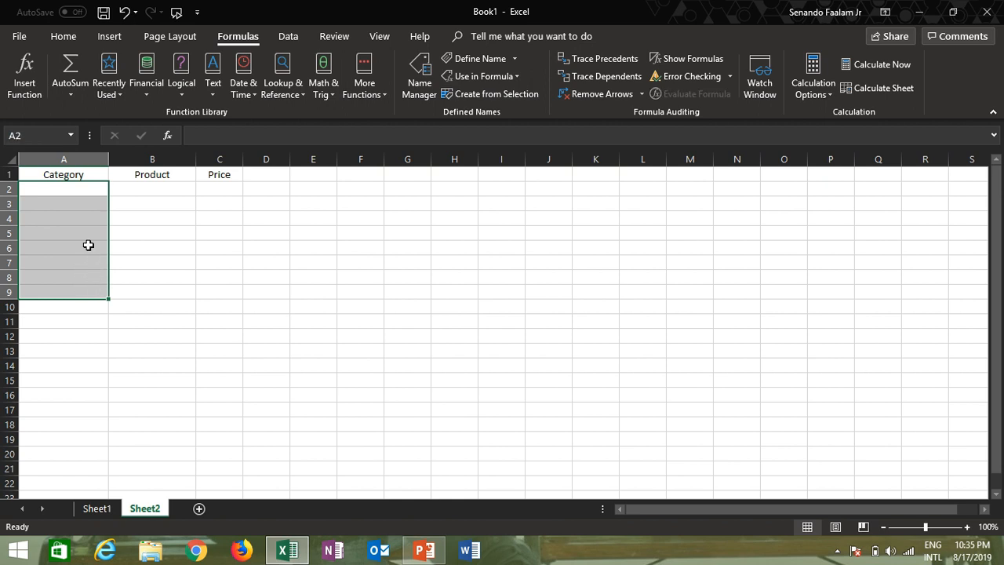
left_click(290, 37)
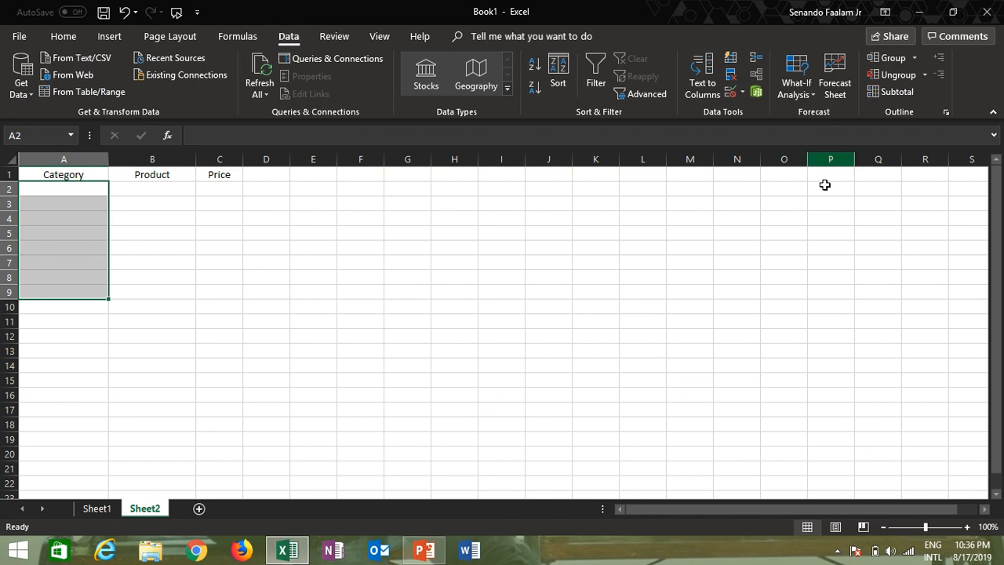
left_click(738, 96)
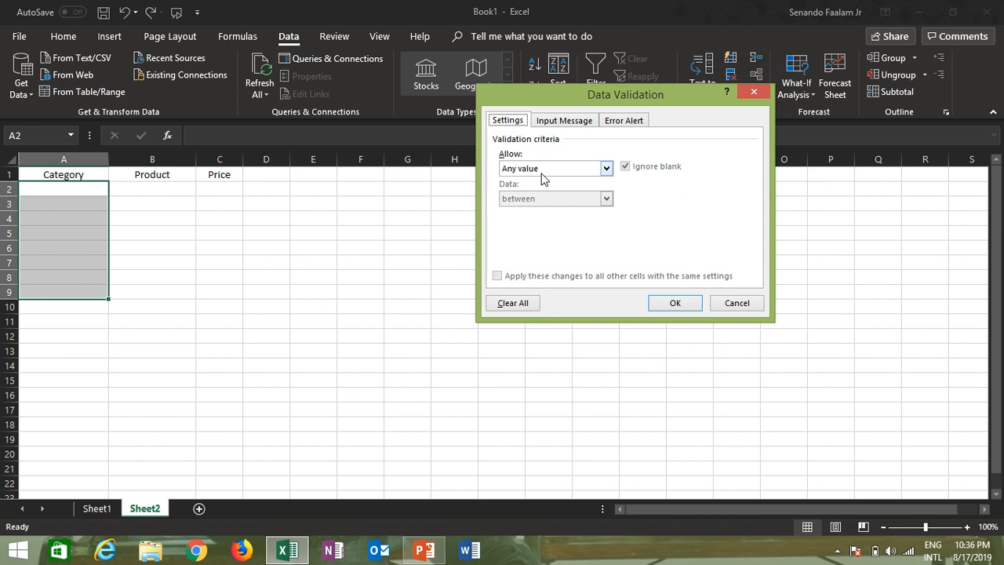
left_click(606, 168)
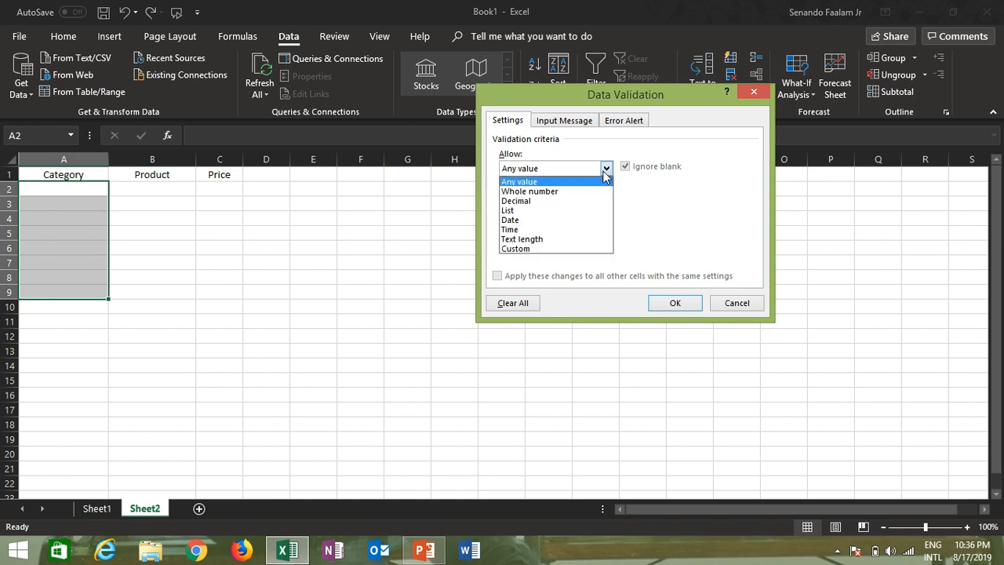
left_click(550, 210)
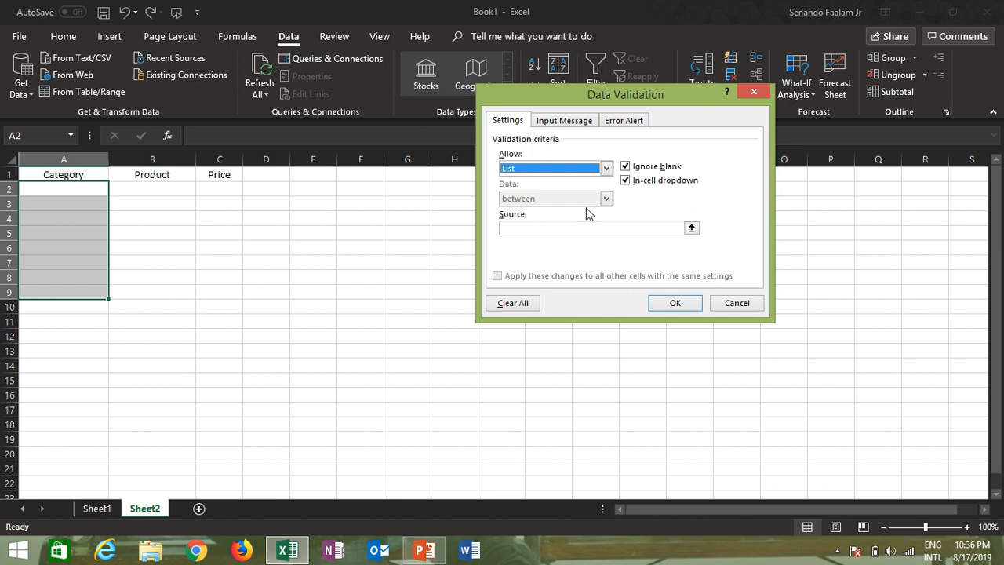
left_click(538, 226)
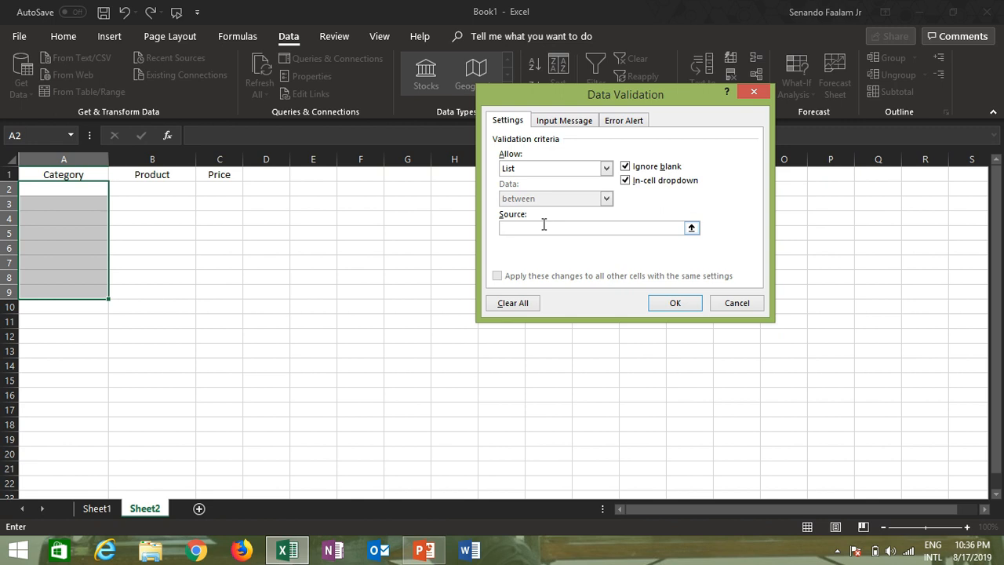
type("=Category")
left_click(671, 303)
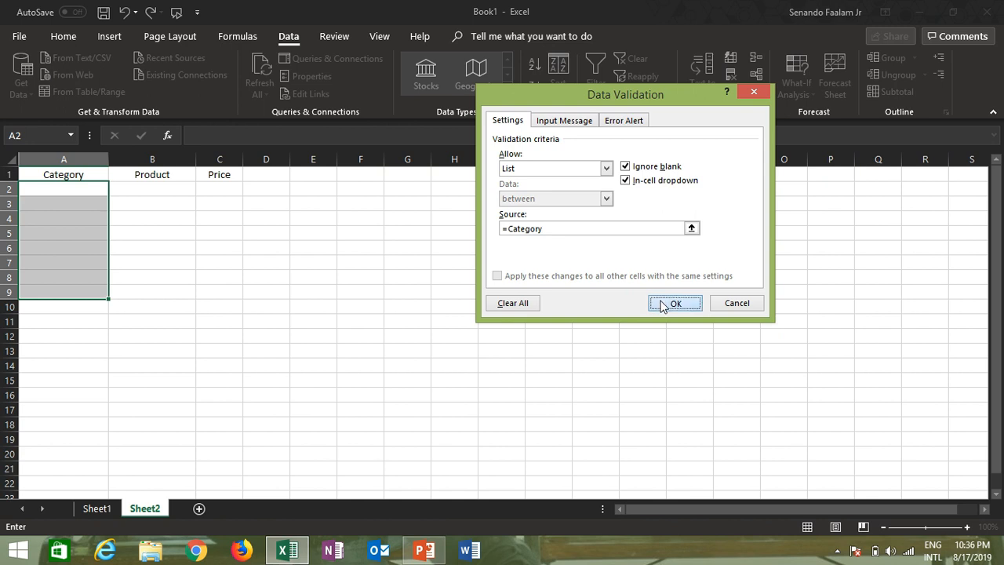
Step: Check the category choices offered by the dropdowns in the Category column, including cells A2 and A9
left_click(91, 191)
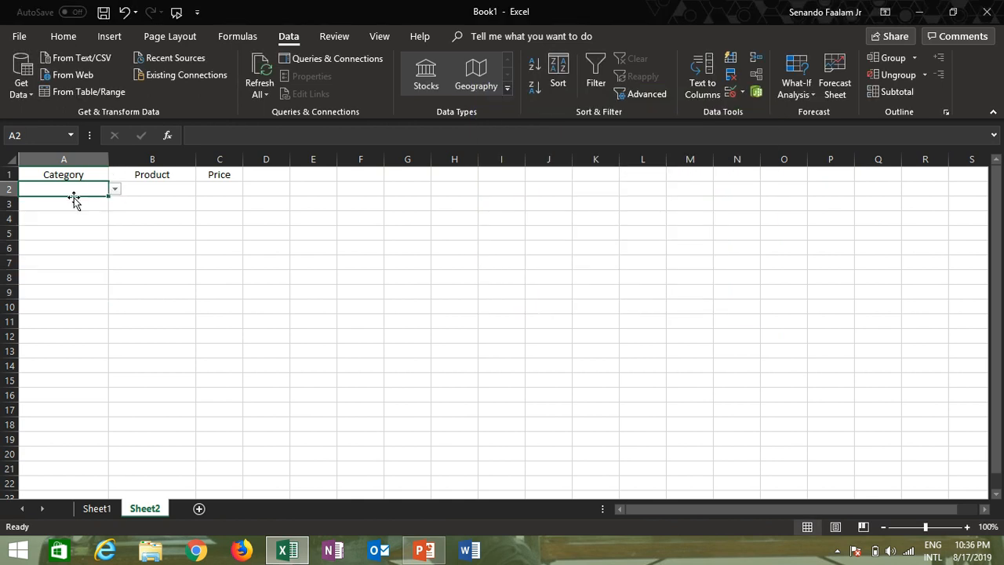
left_click(115, 191)
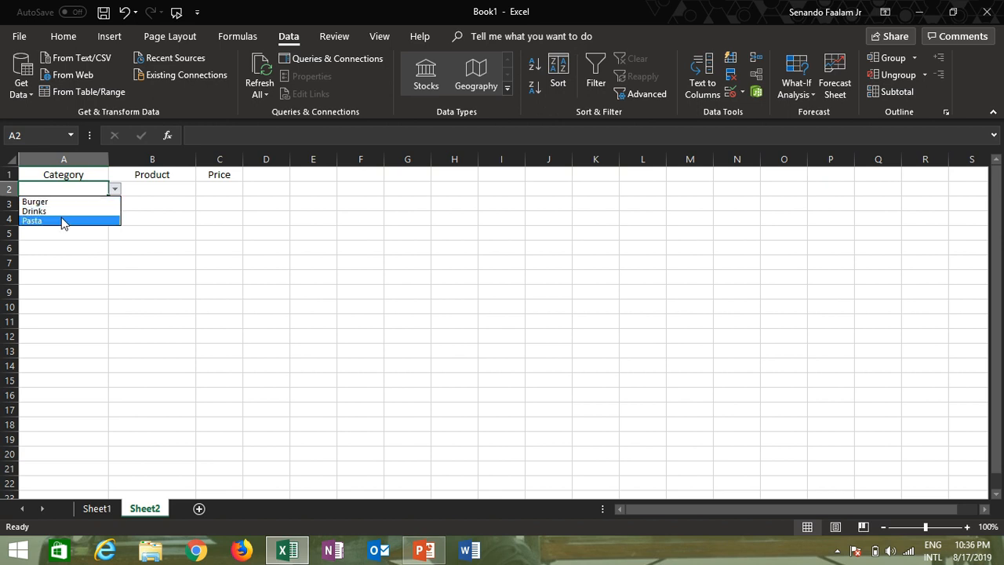
left_click(58, 240)
left_click(56, 248)
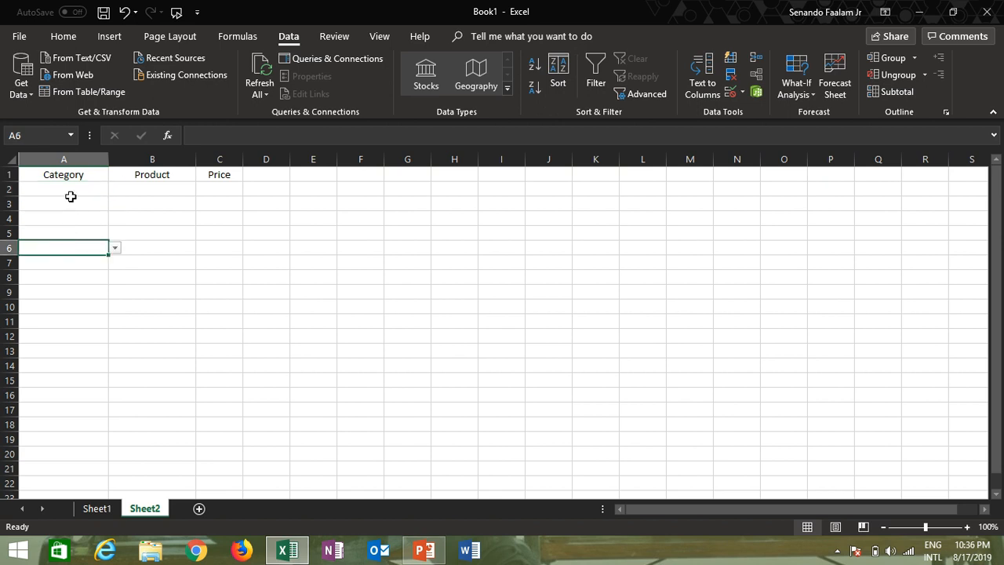
left_click(67, 291)
left_click(114, 292)
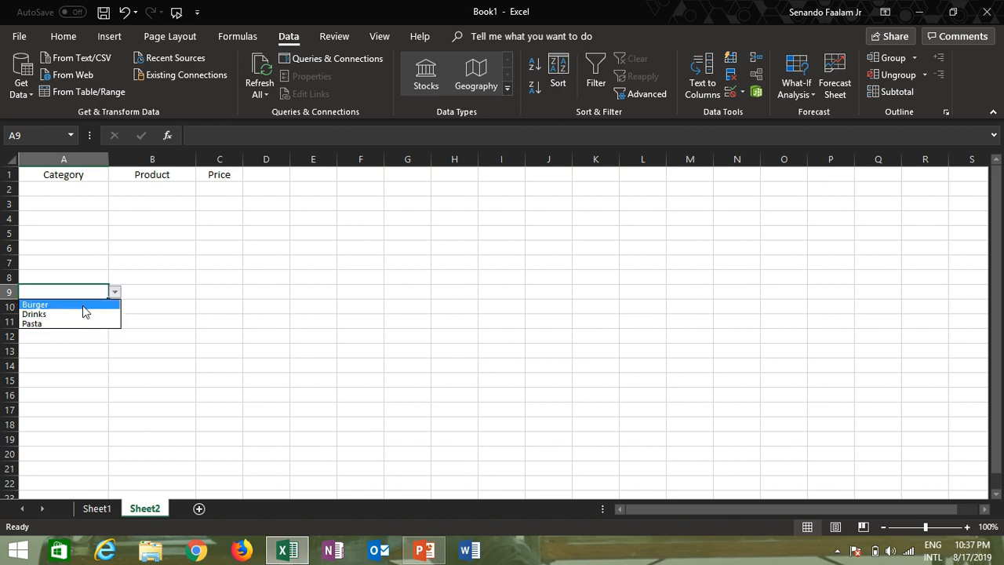
left_click(54, 191)
left_click(54, 189)
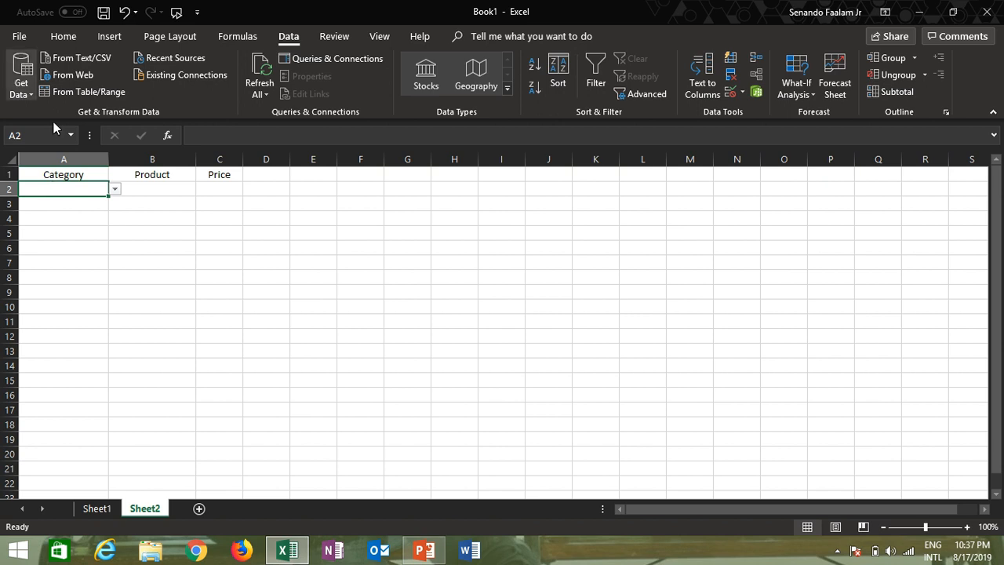
left_click(146, 186)
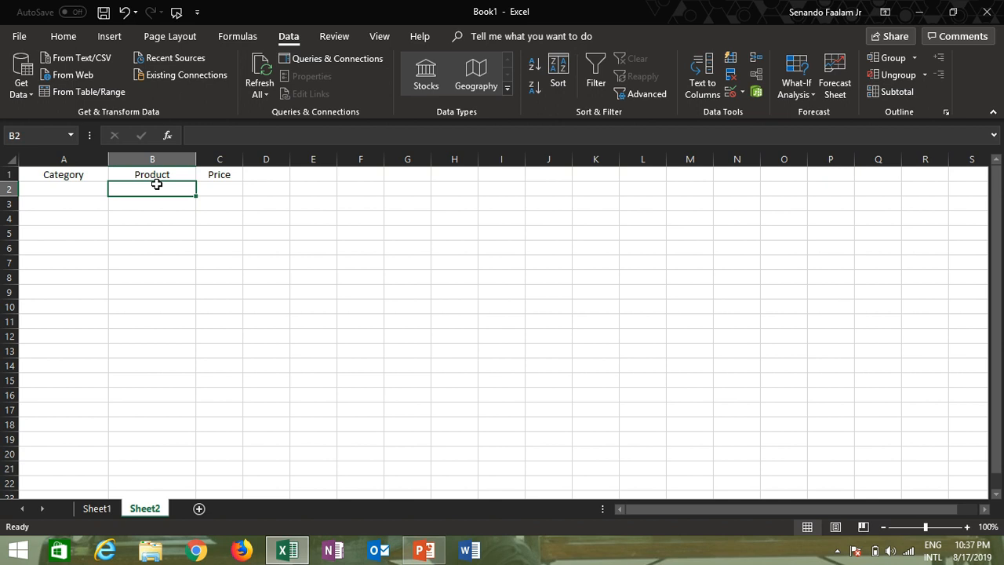
left_click(487, 252)
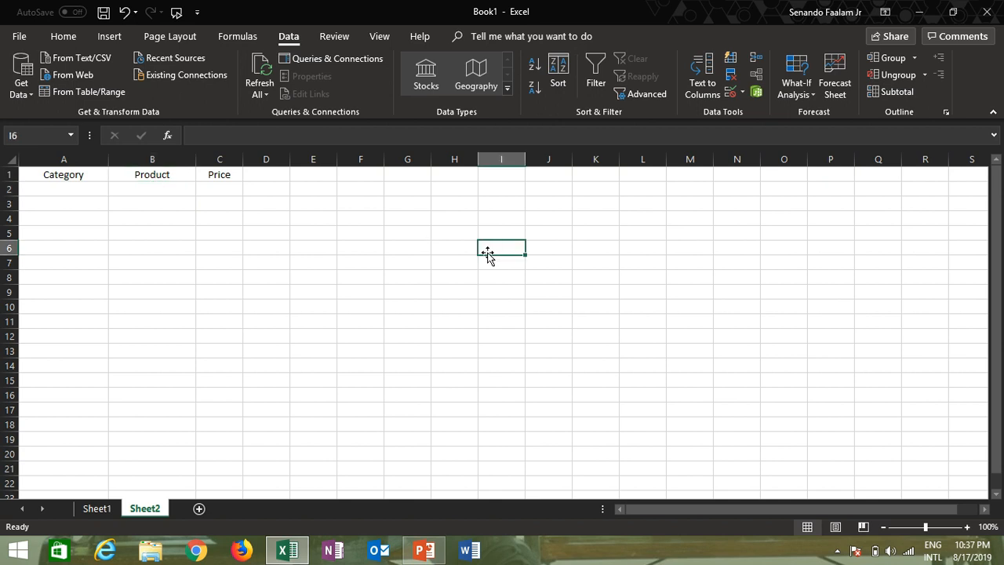
type("=indirec")
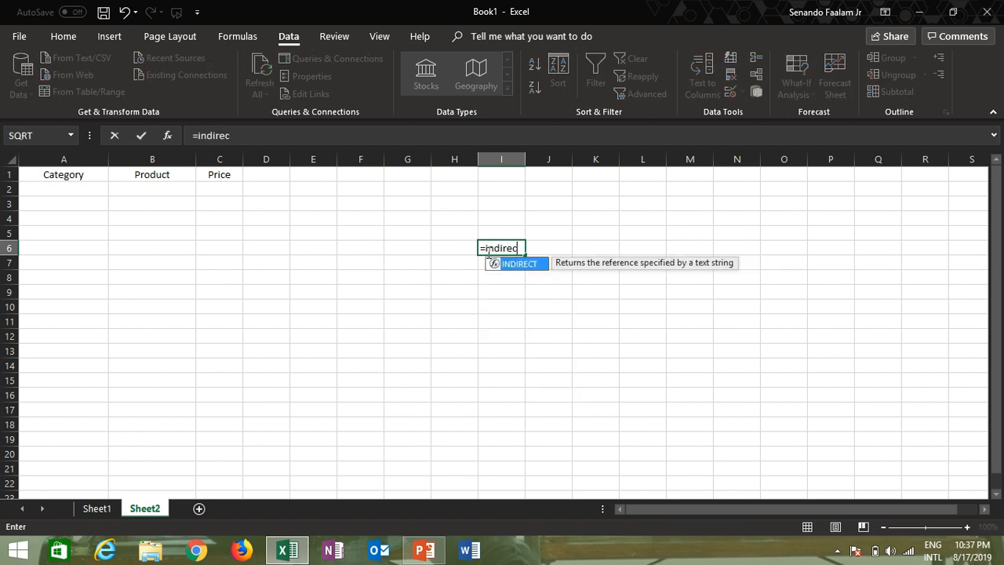
type("t")
key("BackSpace")
key("BackSpace")
key("BackSpace")
key("BackSpace")
key("BackSpace")
key("BackSpace")
key("BackSpace")
key("BackSpace")
key("BackSpace")
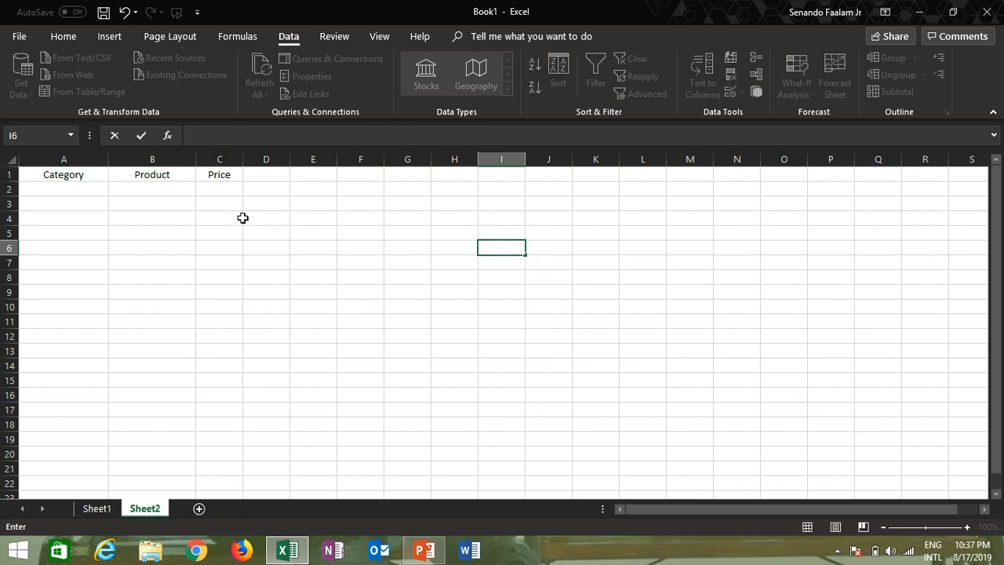
Step: Start data validation for the Product cells B2:B9 and allow only List entries
left_click_drag(151, 190, 160, 284)
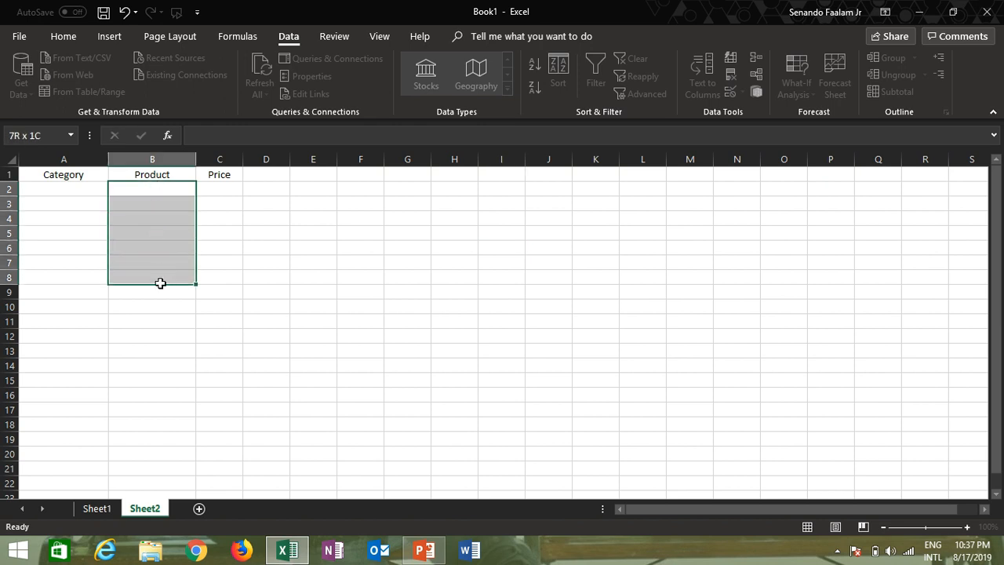
left_click_drag(160, 283, 165, 287)
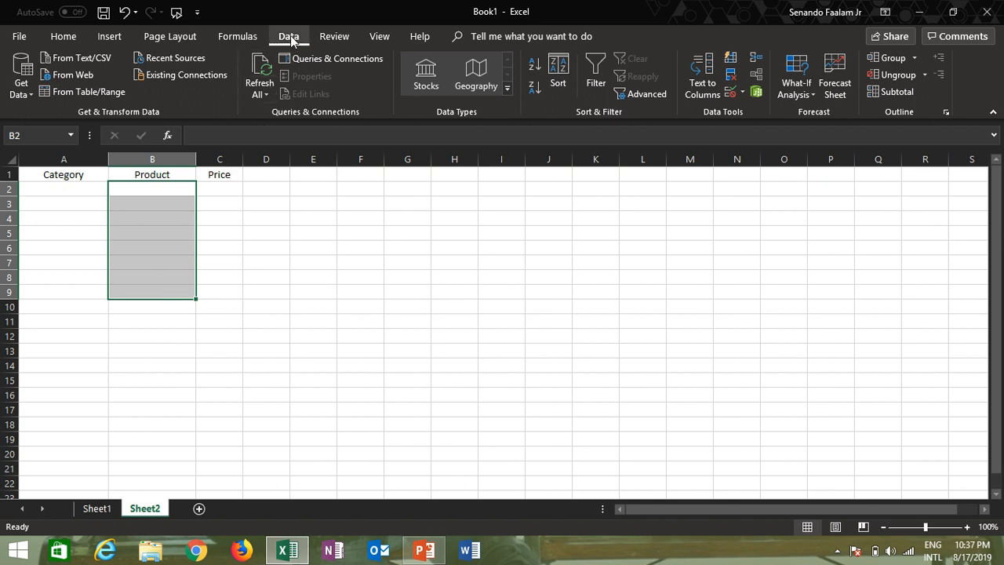
left_click(743, 92)
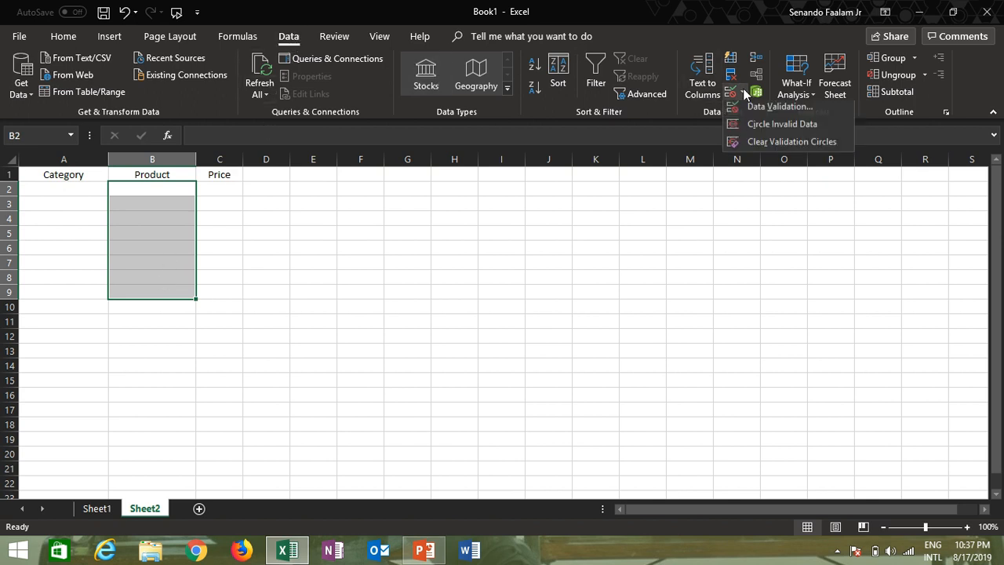
left_click(753, 106)
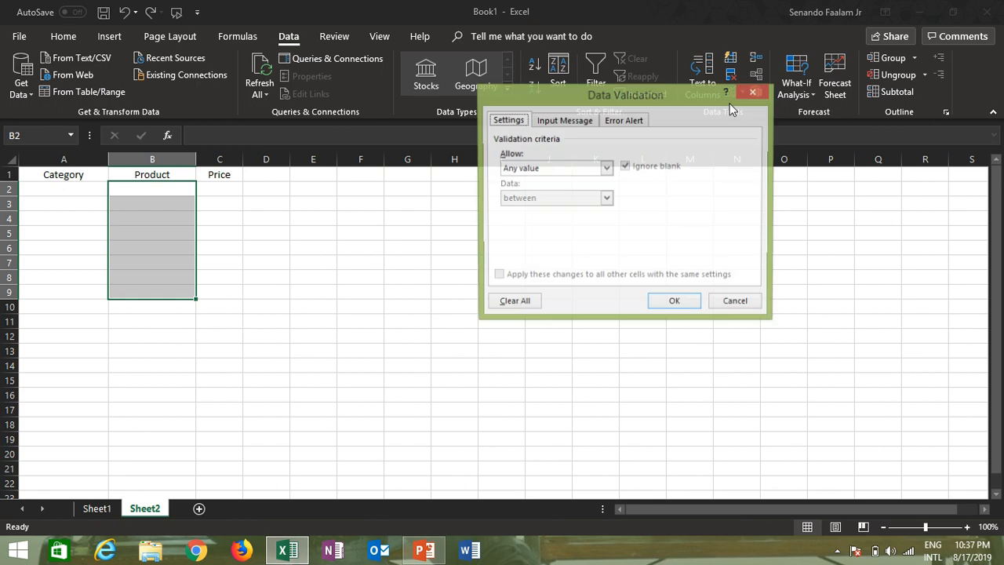
left_click(553, 168)
left_click(534, 209)
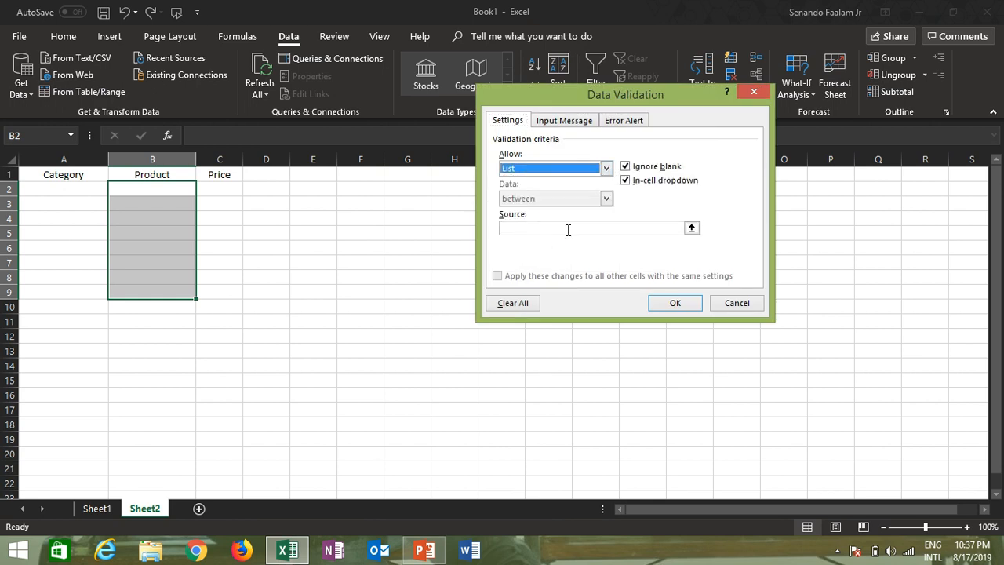
Step: Set the Product validation source to =indirect($A2) with a relative row, and accept it despite the source evaluating to an error
left_click(568, 228)
type("=")
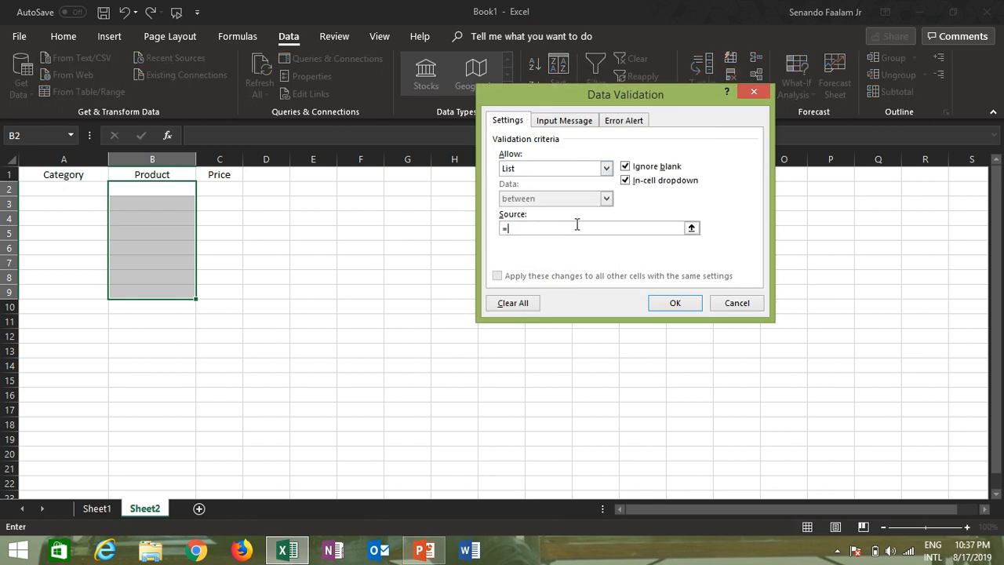
type("indirect(")
left_click(47, 187)
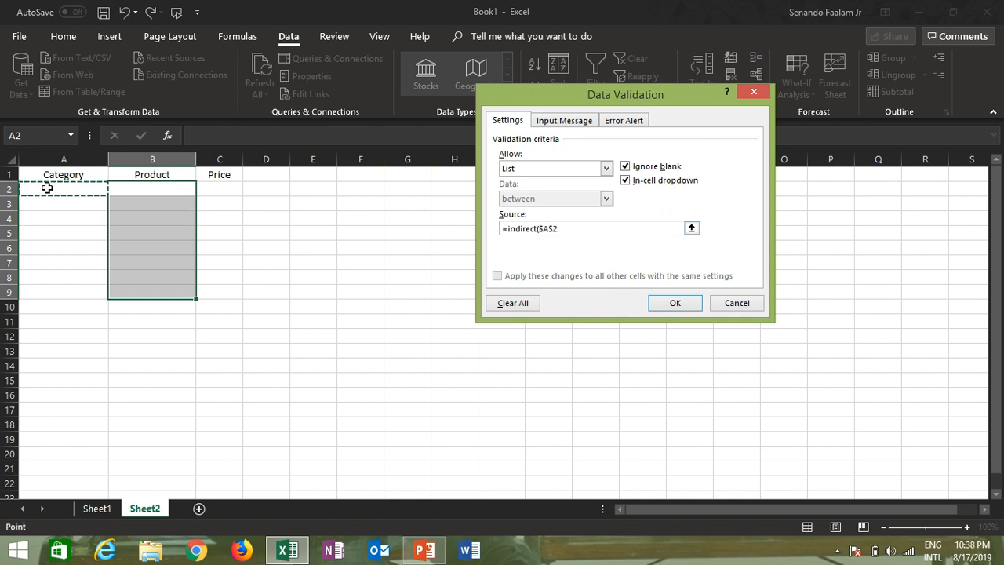
left_click(551, 225)
key("BackSpace")
type("+$C$")
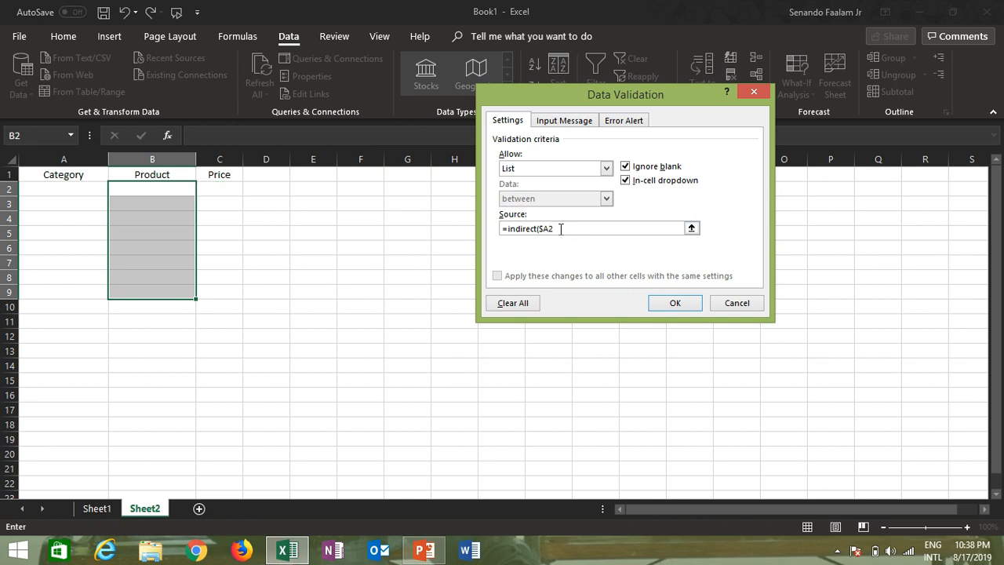
type(")")
left_click(675, 302)
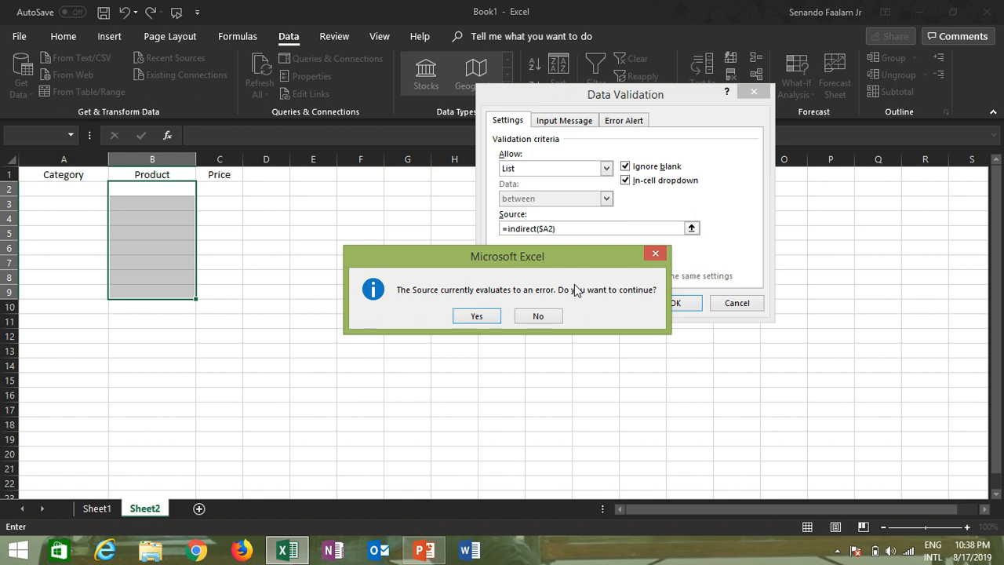
left_click(476, 316)
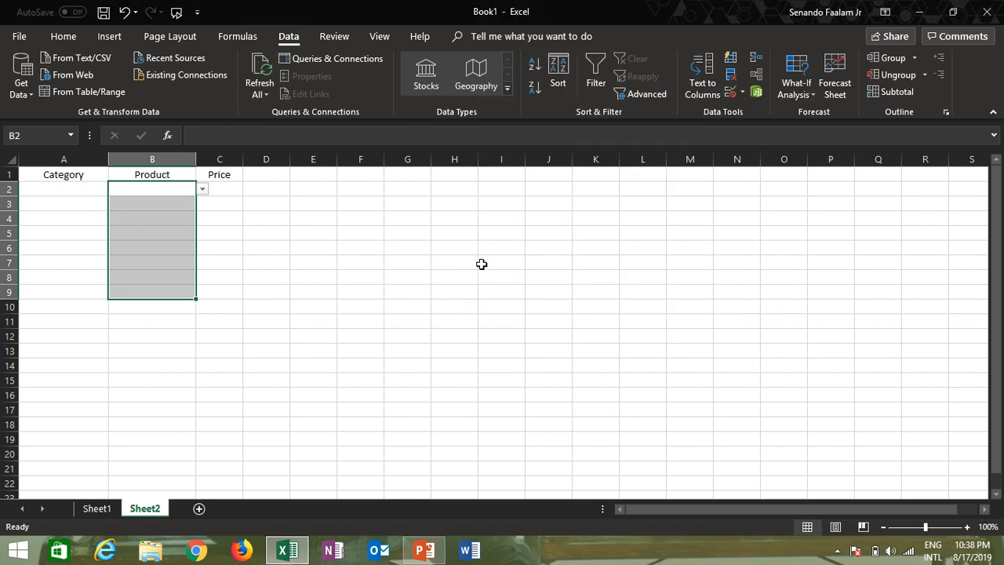
Step: Choose Burger as the category in A2, then select the Product cell B2
left_click(354, 235)
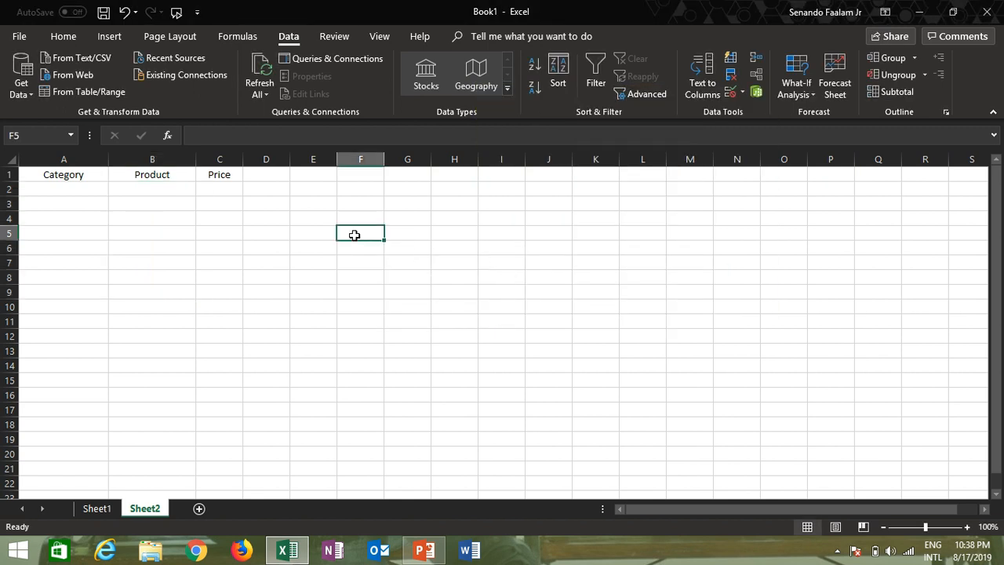
left_click(76, 193)
left_click(114, 189)
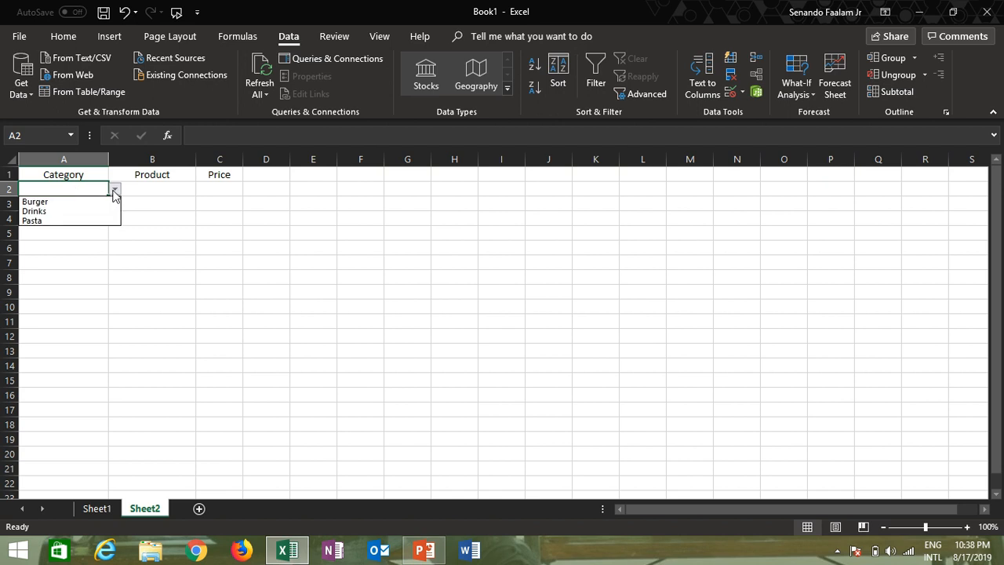
left_click(76, 203)
left_click(174, 191)
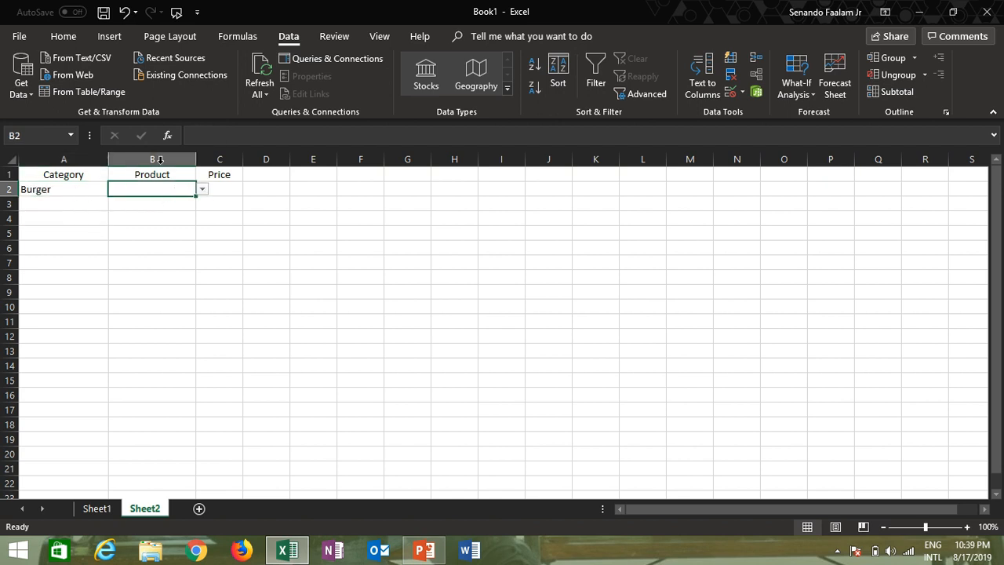
Step: Compare the products listed under Burger on Sheet1 with the dropdown choices in Product cell B2 on Sheet2
left_click(98, 508)
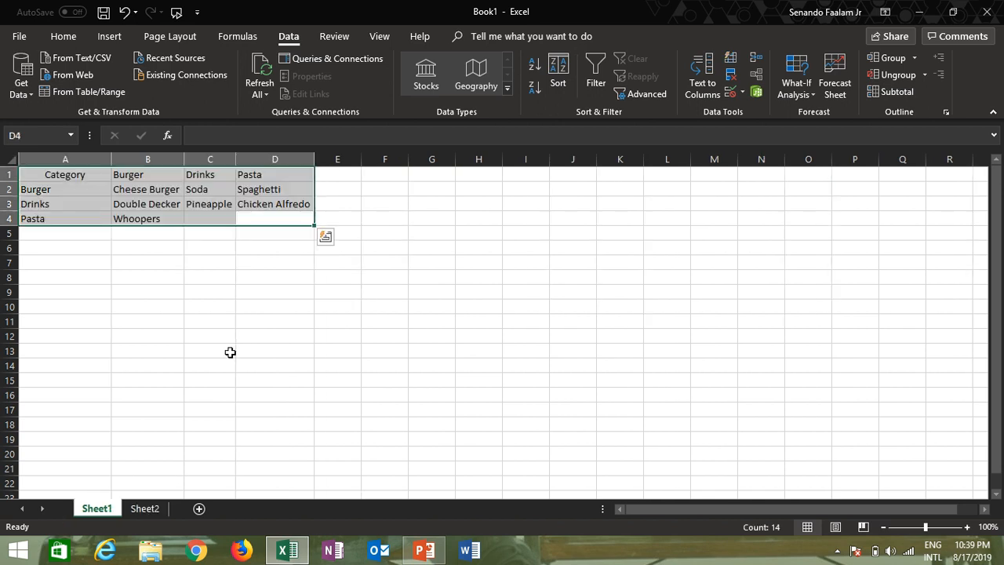
left_click(180, 232)
left_click(167, 180)
left_click(164, 190)
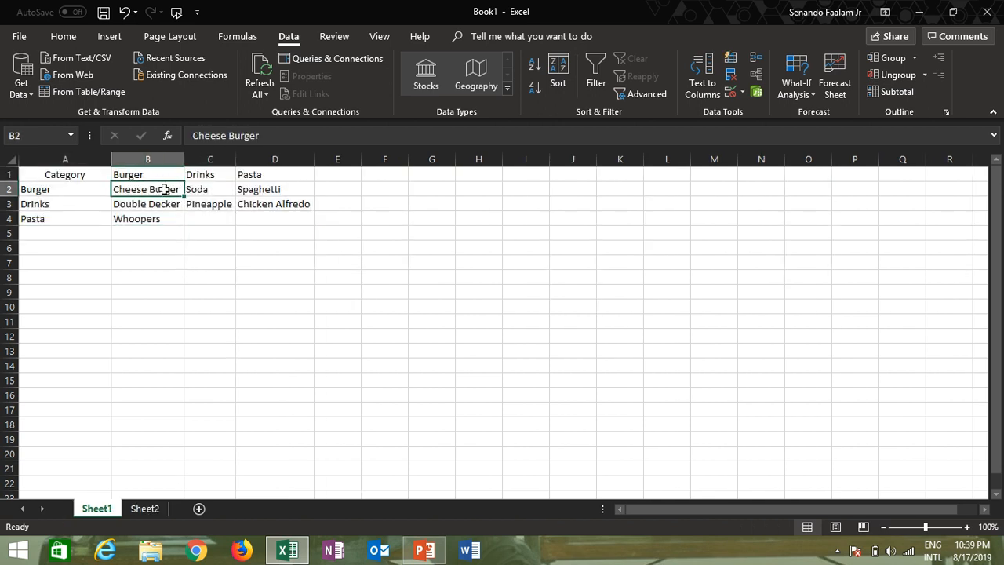
left_click(157, 204)
left_click(155, 219)
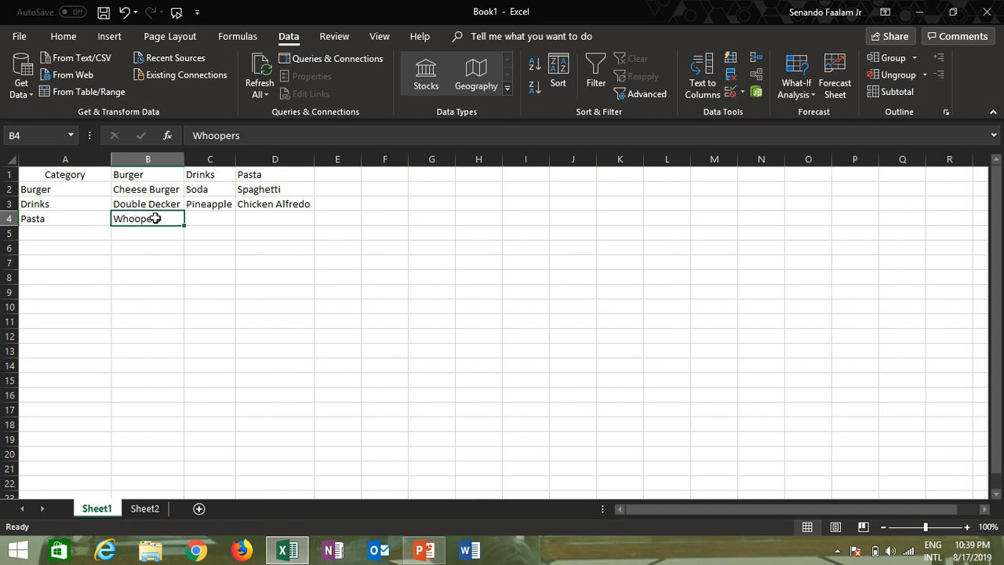
left_click(144, 508)
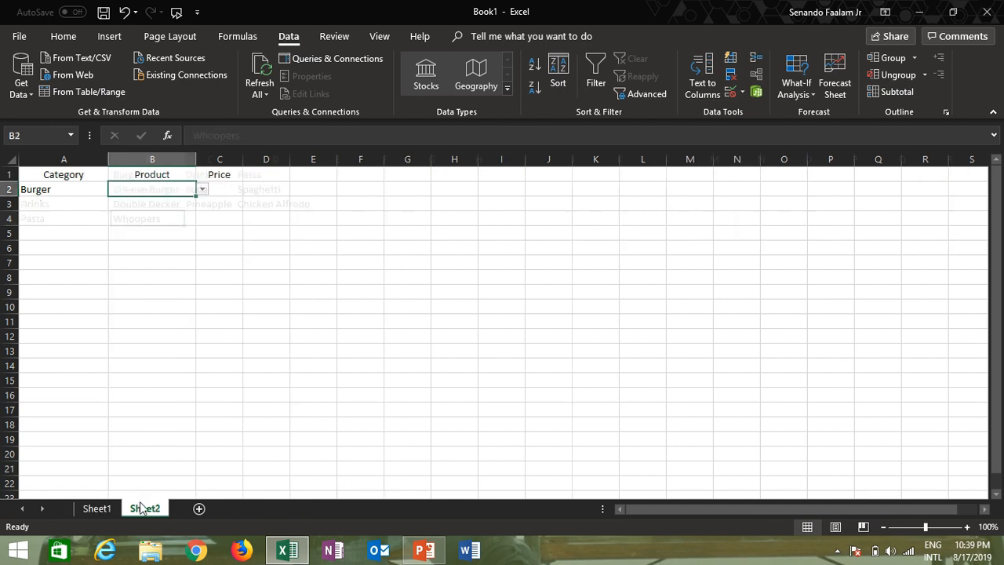
left_click(202, 190)
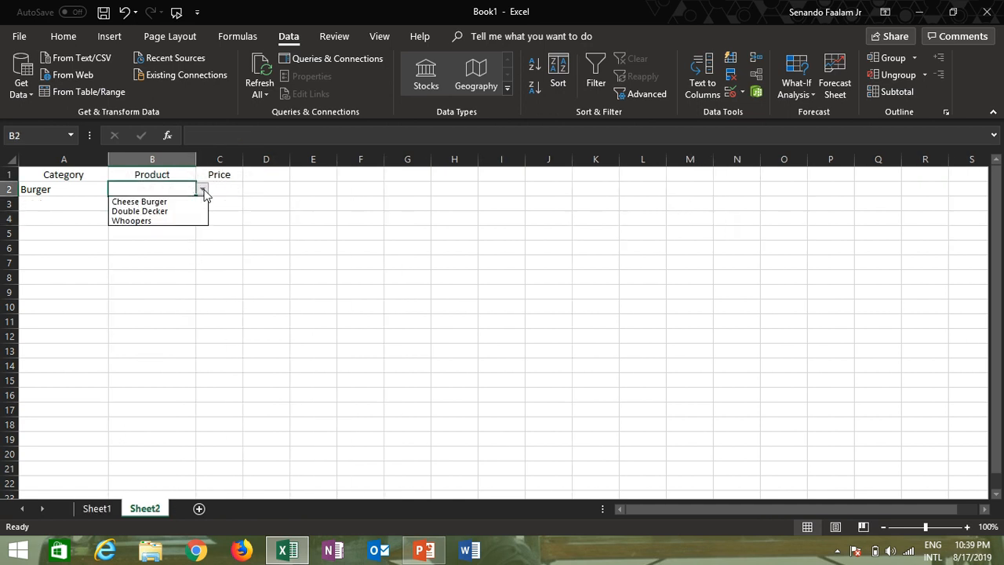
Step: Choose Whoopers as the Burger product in B2, and fill row 3 with category Drinks and product Pineapple from the dropdown lists
left_click(170, 221)
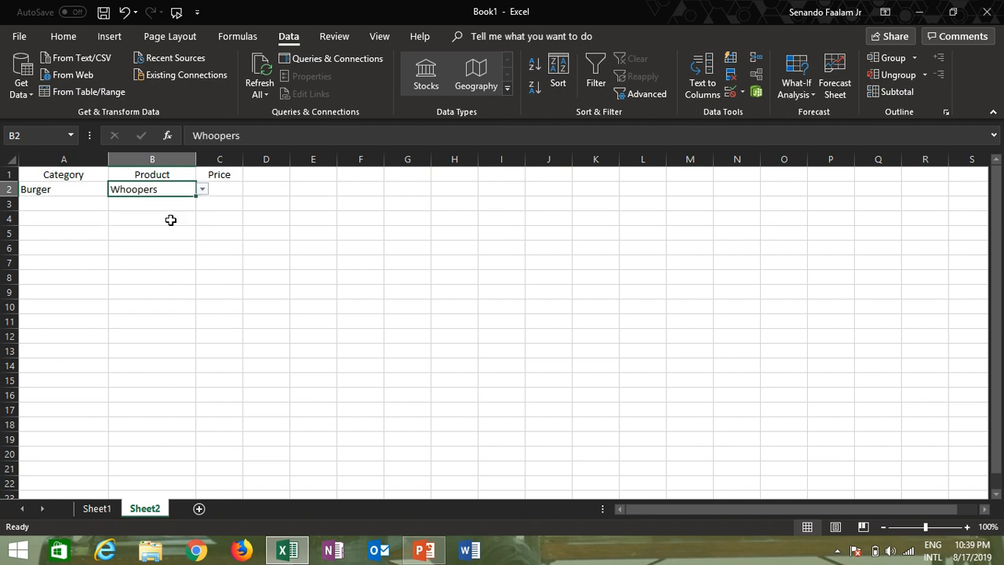
left_click(67, 205)
left_click(115, 205)
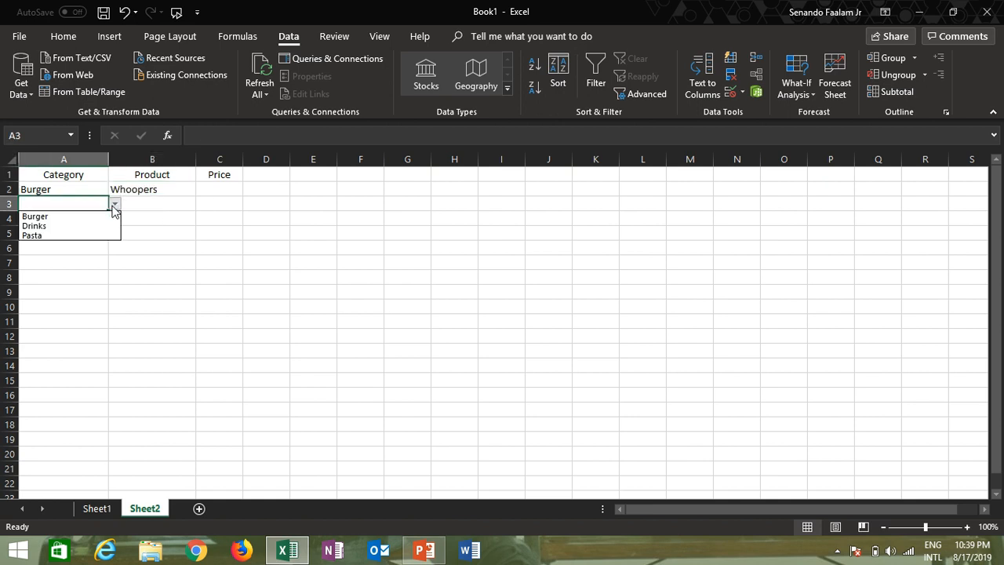
left_click(88, 226)
left_click(160, 202)
left_click(202, 203)
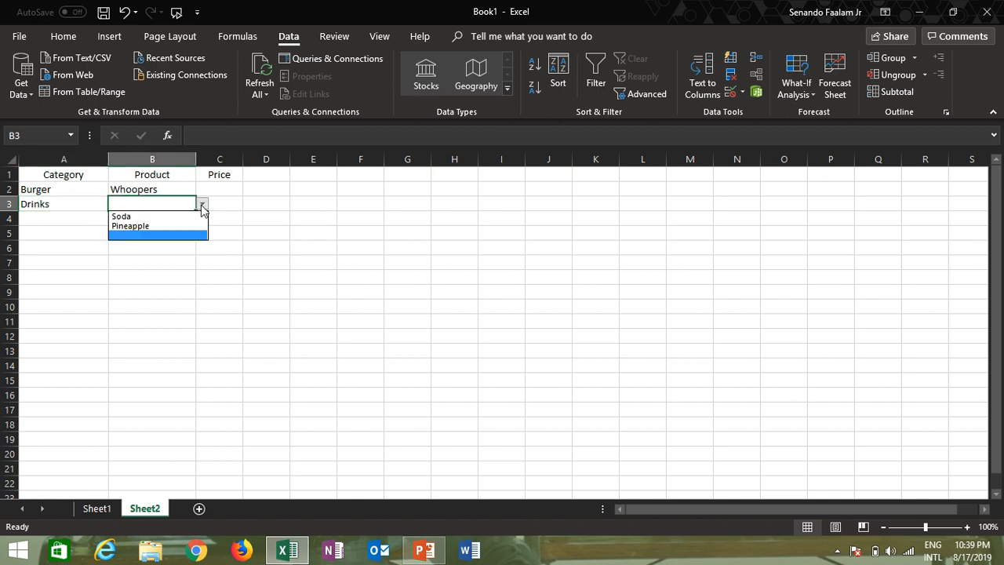
left_click(157, 225)
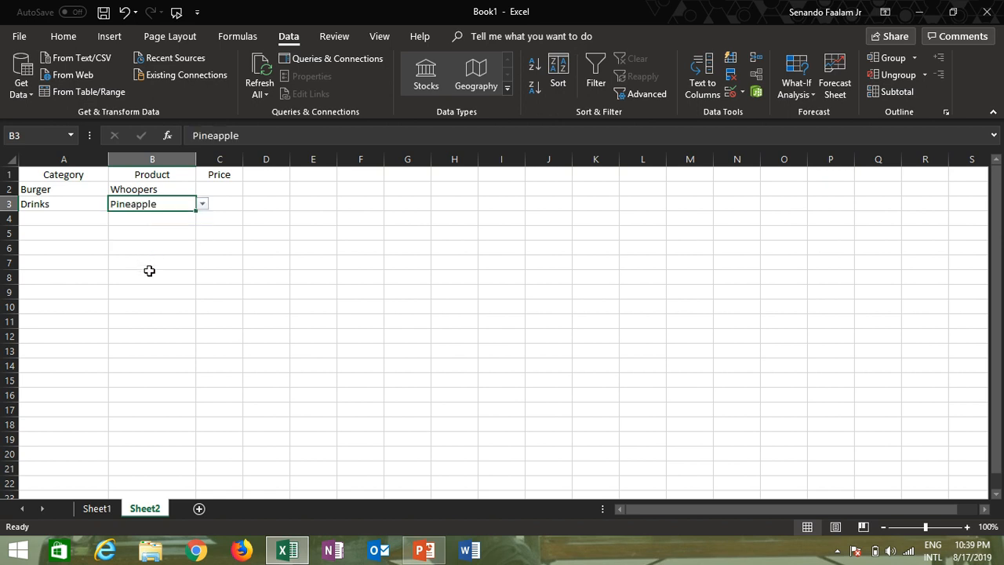
Step: Fill row 4 from the dropdown lists with category Pasta and product Chicken Alfredo
left_click(77, 218)
left_click(115, 218)
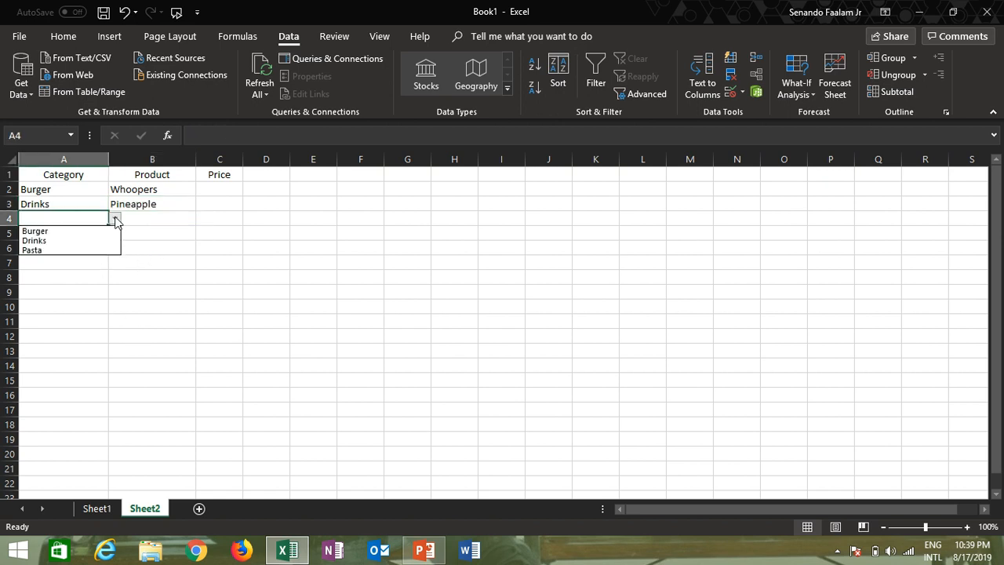
left_click(86, 250)
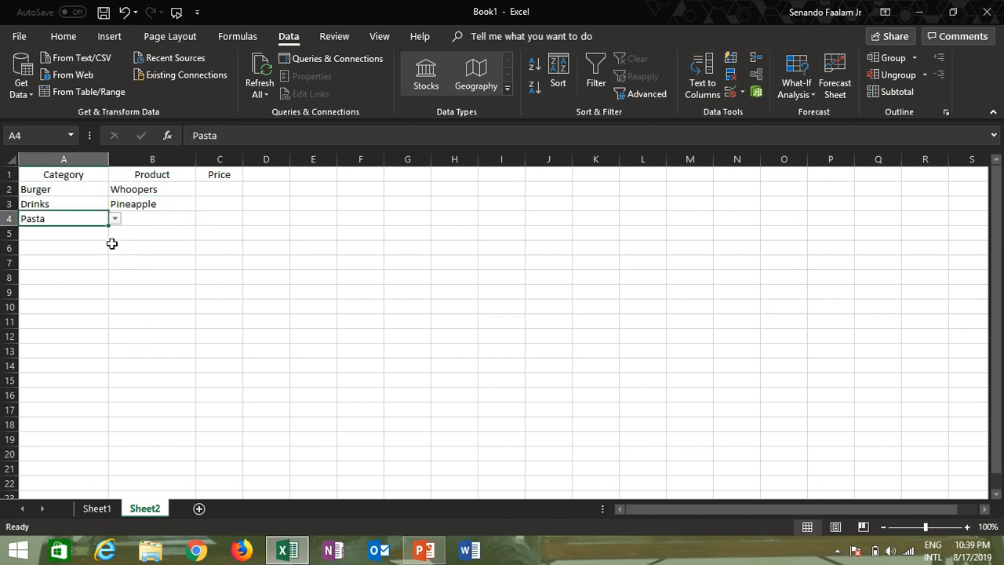
left_click(168, 222)
left_click(202, 219)
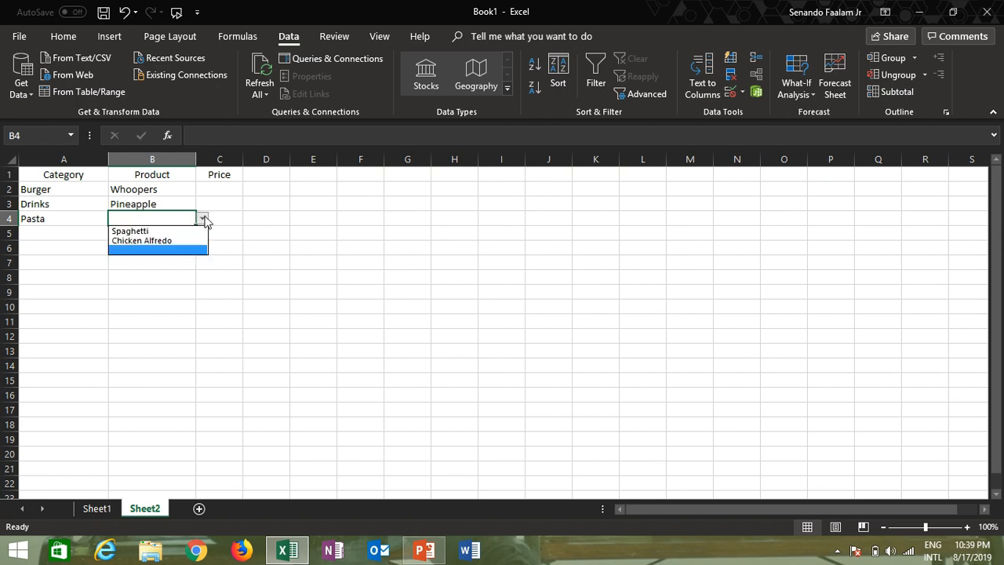
left_click(166, 242)
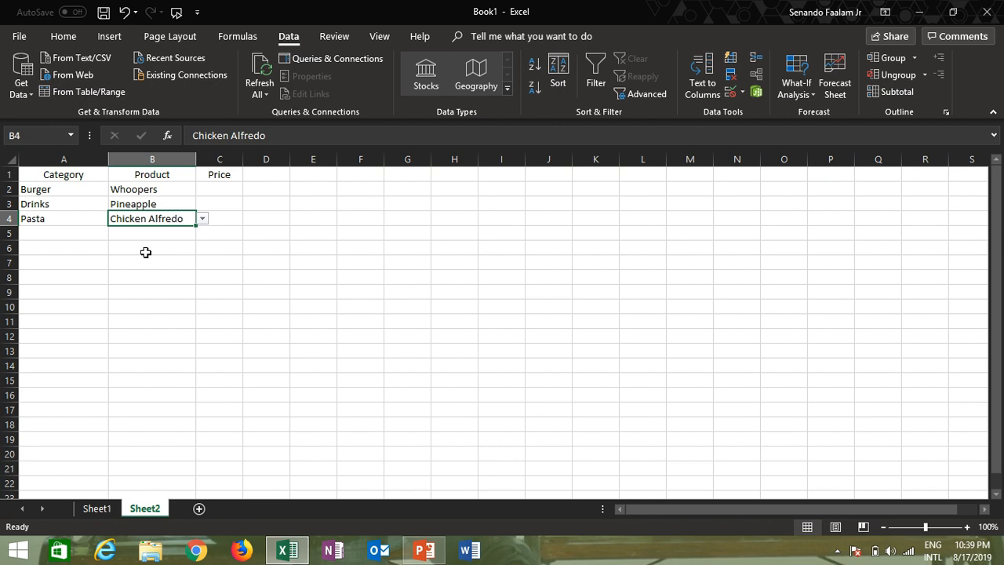
left_click(228, 203)
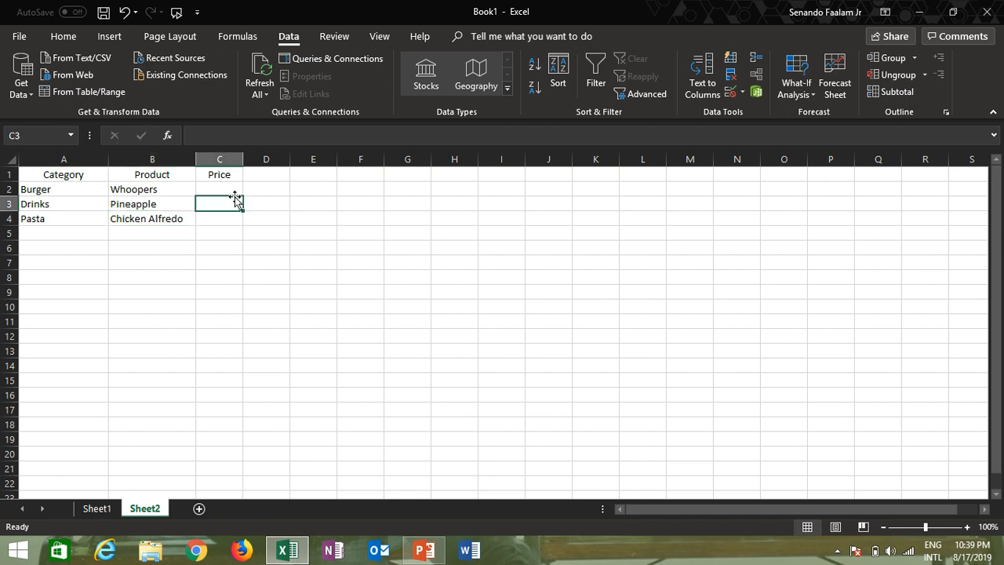